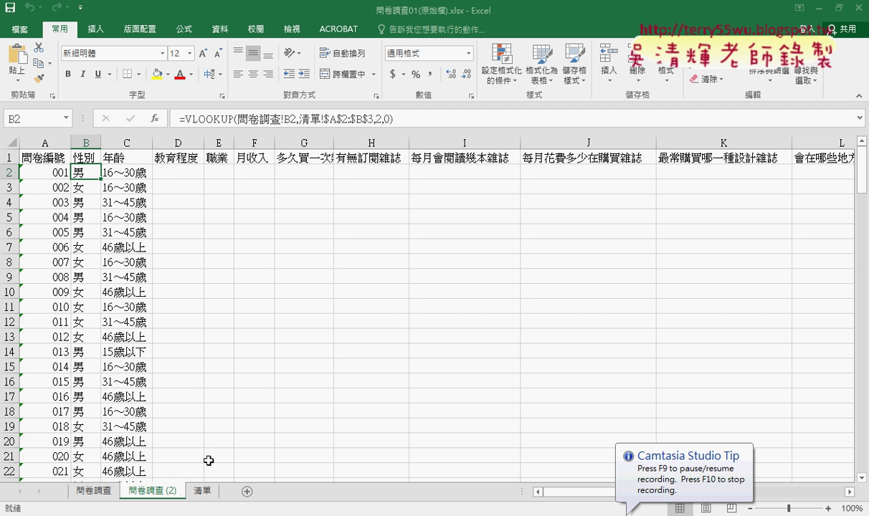
- Review the gender, age, education (G2:H5) and occupation (J2:K8) code tables on the 清單 sheet
click(203, 491)
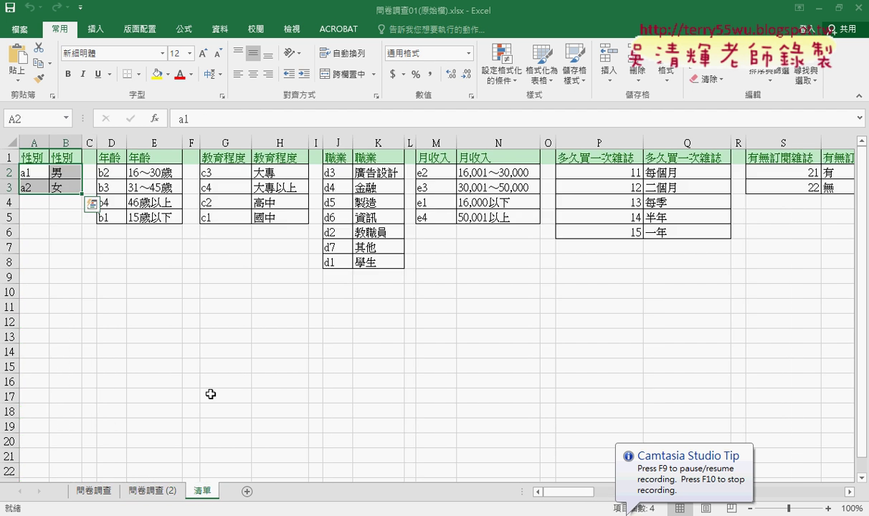
drag(55, 181, 144, 215)
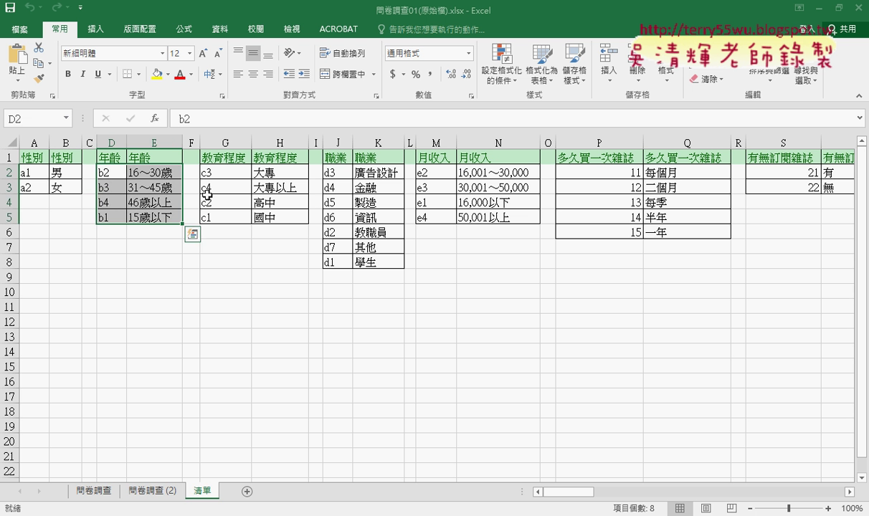
drag(208, 172, 272, 215)
drag(338, 177, 388, 262)
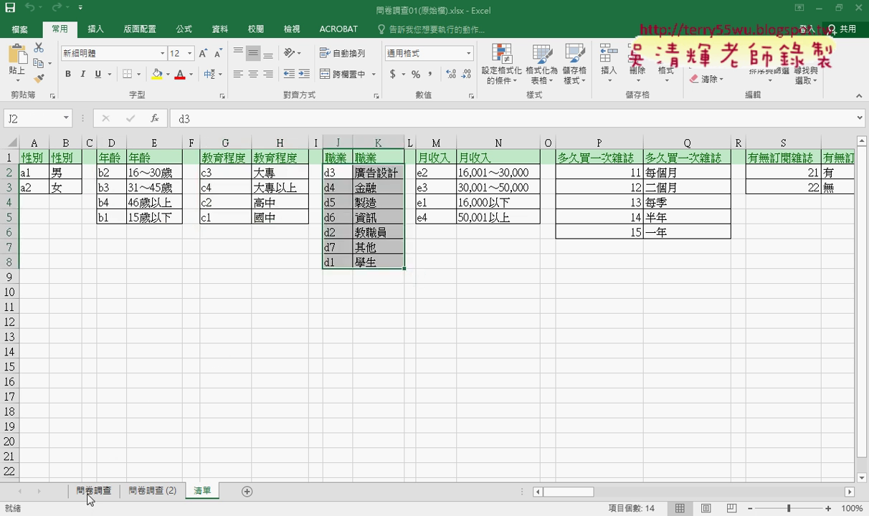
- Back on 問卷調查 (2), check the age lookup formulas in C2 through C6, then select B2
click(151, 492)
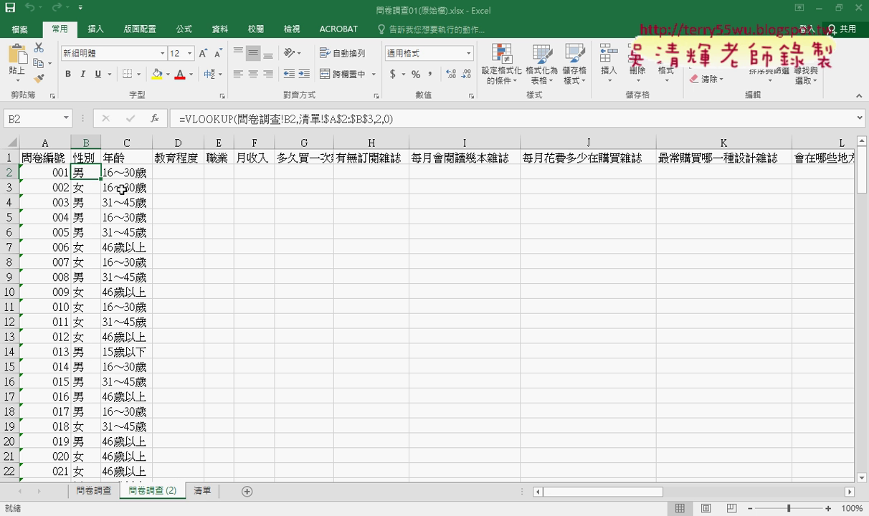
click(128, 172)
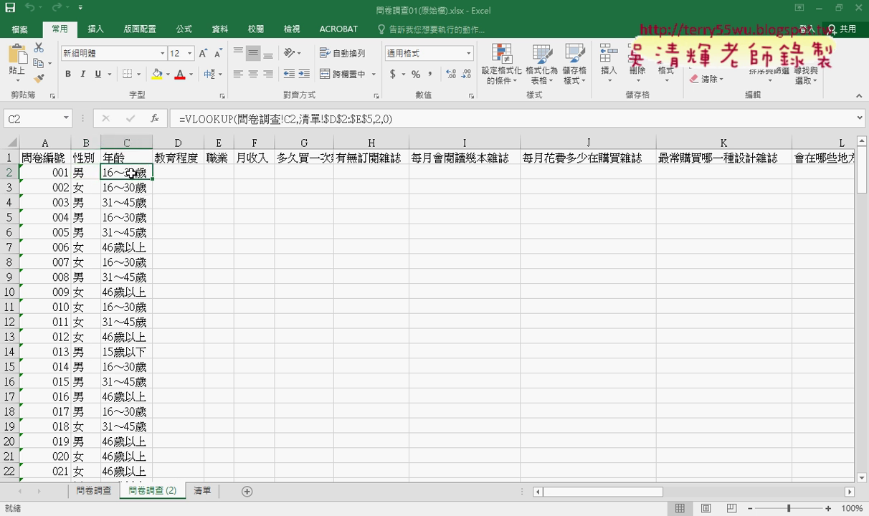
click(124, 186)
click(130, 203)
click(137, 218)
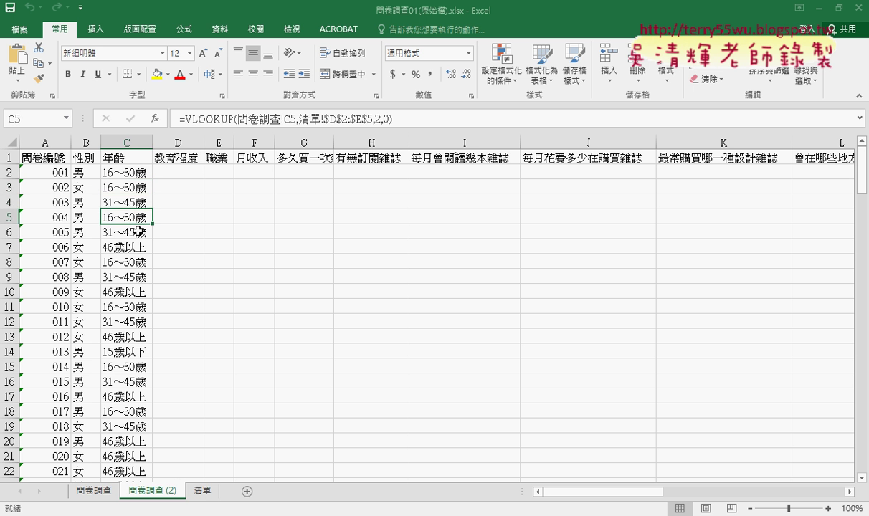
click(138, 228)
drag(150, 145, 150, 144)
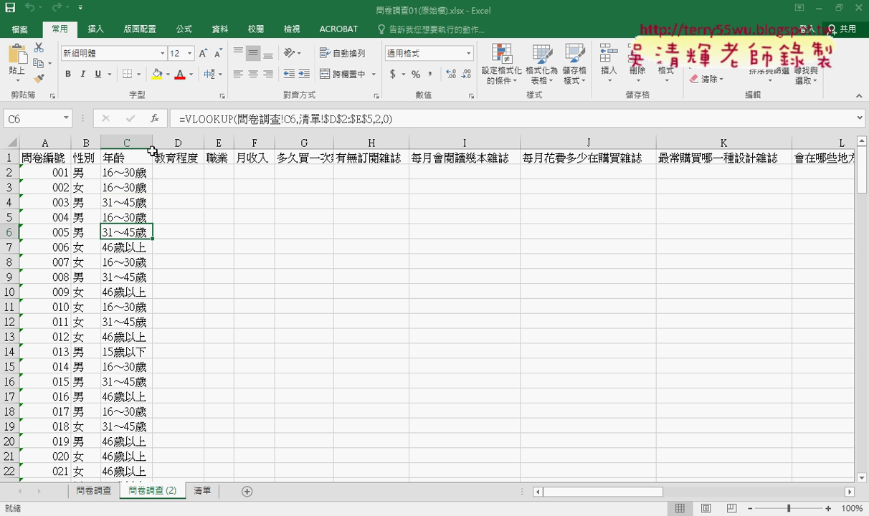
click(82, 172)
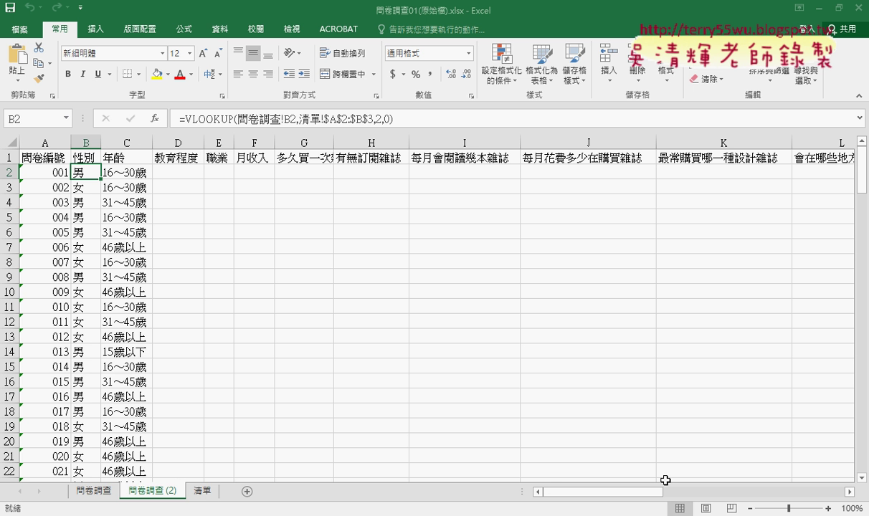
- Inspect B2's VLOOKUP table range (gender table A2:B3), cancel unchanged, and return to 清單
click(189, 117)
click(155, 119)
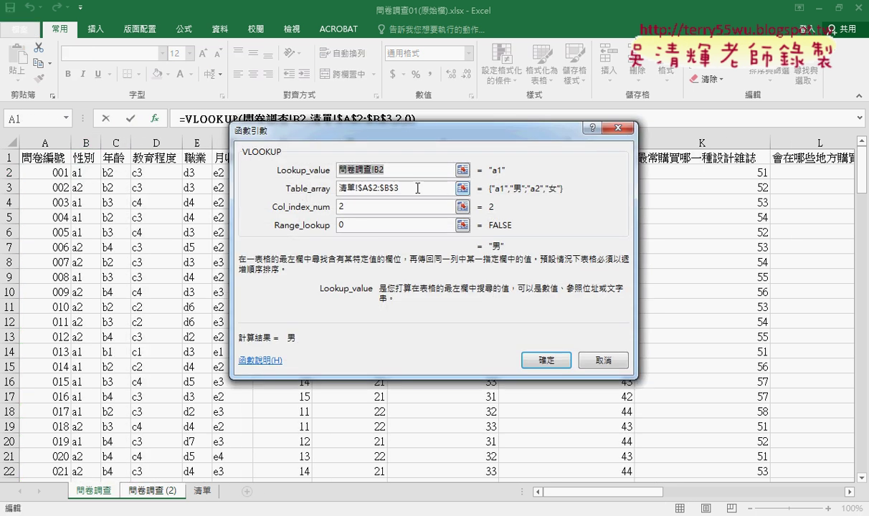
click(362, 189)
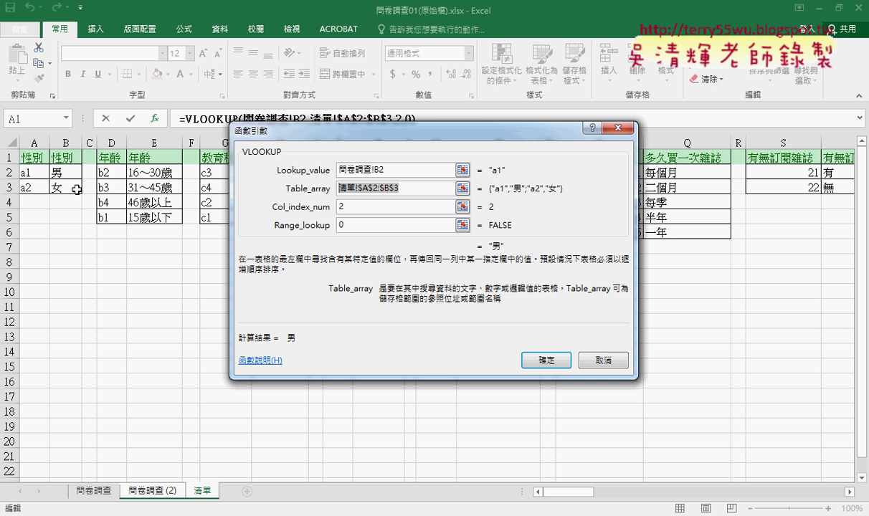
drag(29, 172, 68, 187)
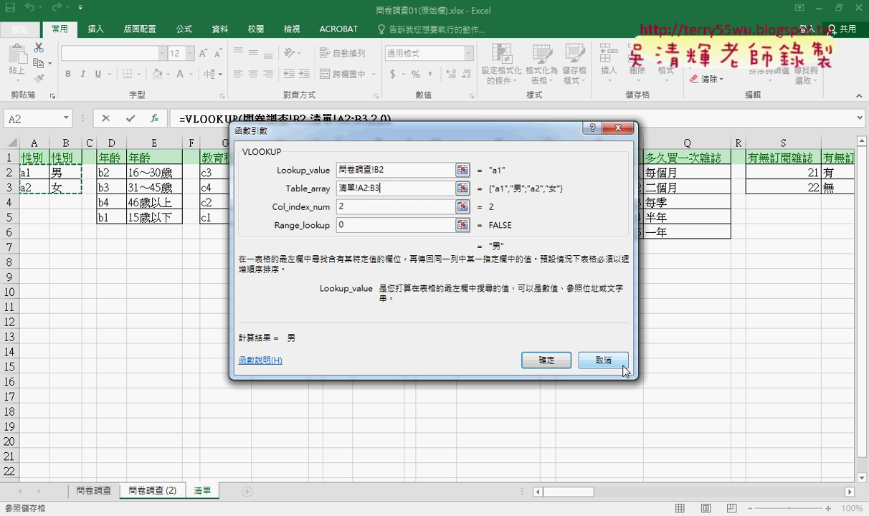
click(592, 362)
click(200, 489)
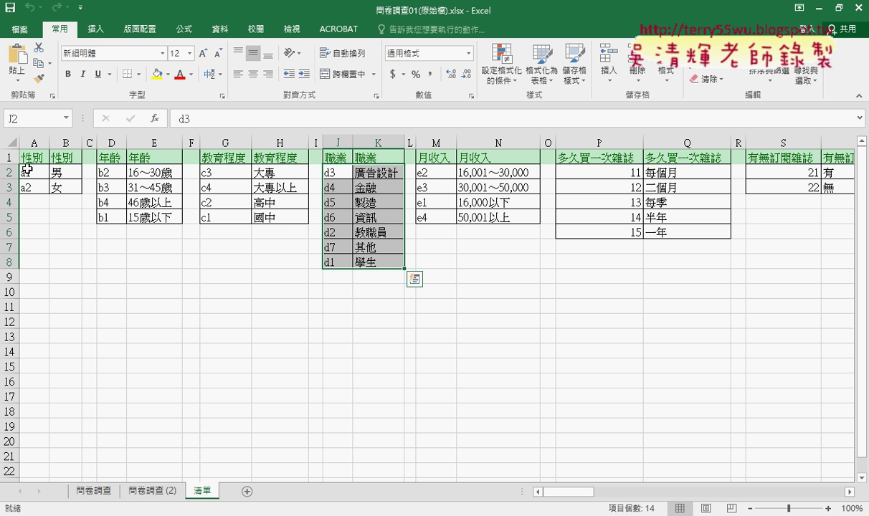
- Name the gender code table A2:B3 as 性別 using its header text
drag(27, 170, 62, 186)
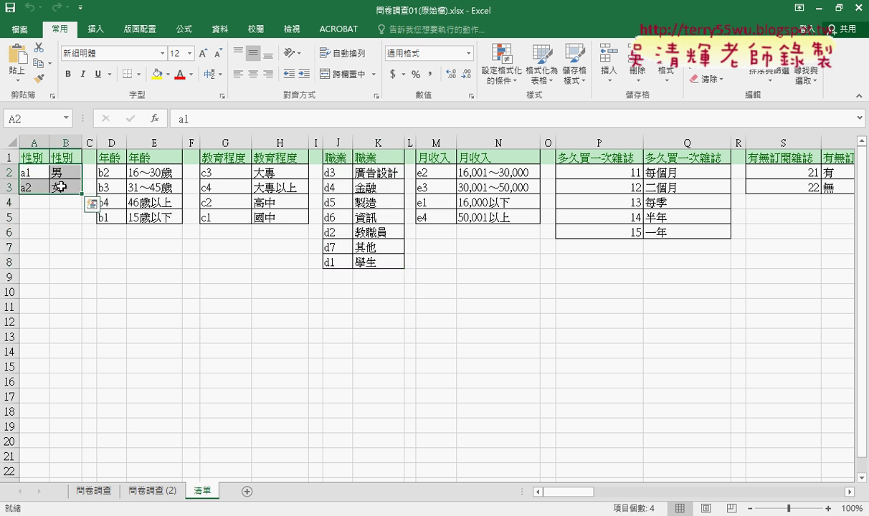
click(34, 157)
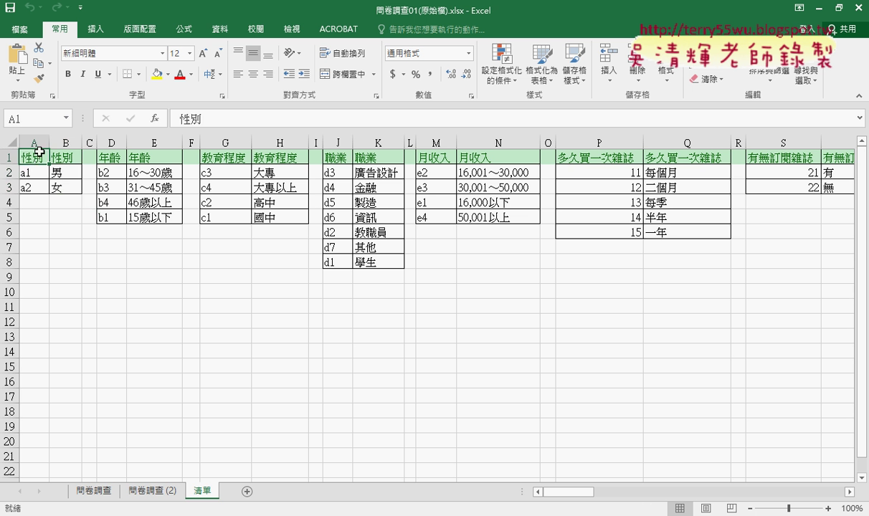
key(ctrl+c)
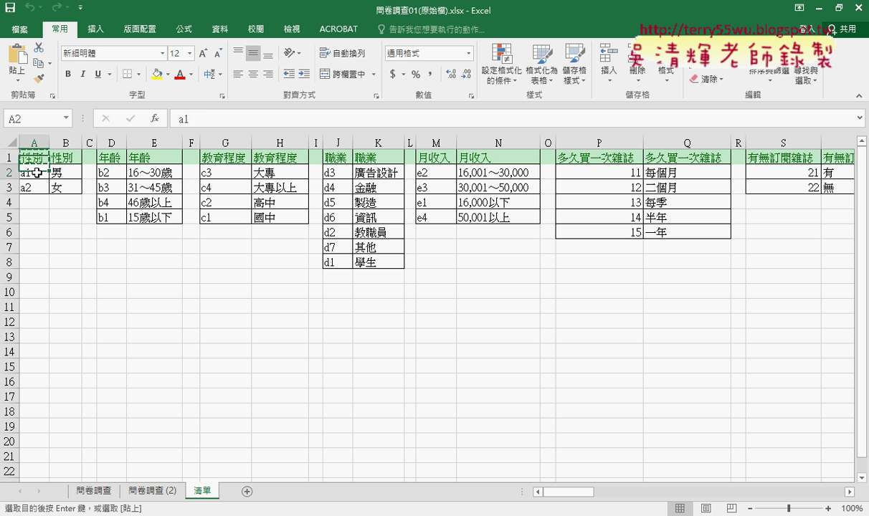
drag(33, 172, 65, 188)
key(ctrl+v)
click(31, 117)
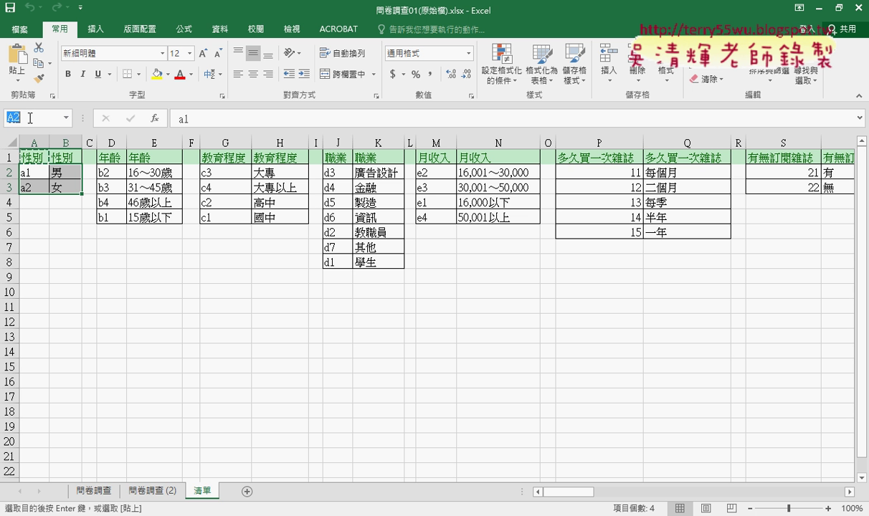
text(性別)
key(Return)
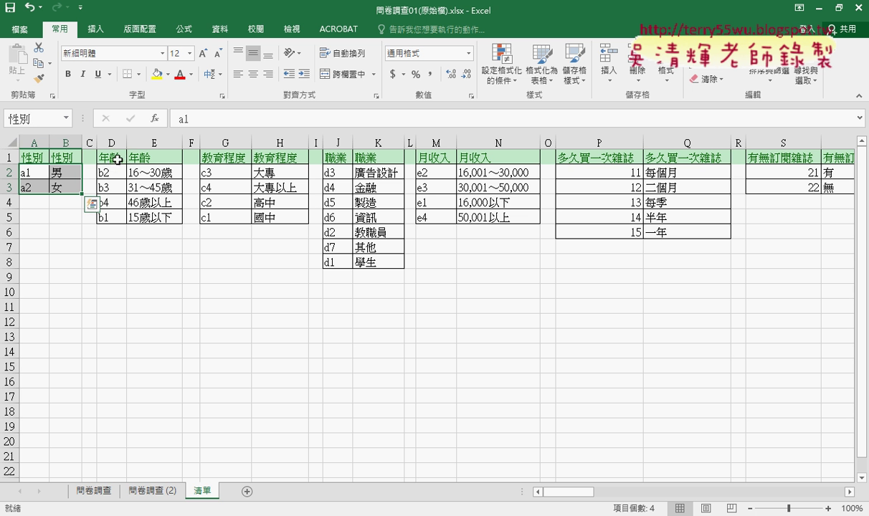
- Name the age table D2:E5 年齡 and the education table G2:H5 教育程度
click(117, 159)
key(ctrl+c)
drag(117, 169, 151, 215)
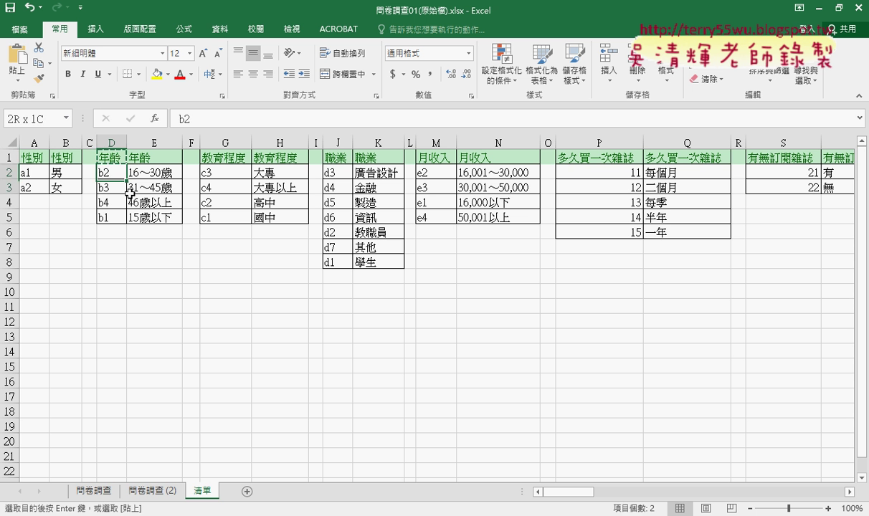
click(34, 119)
key(ctrl+v)
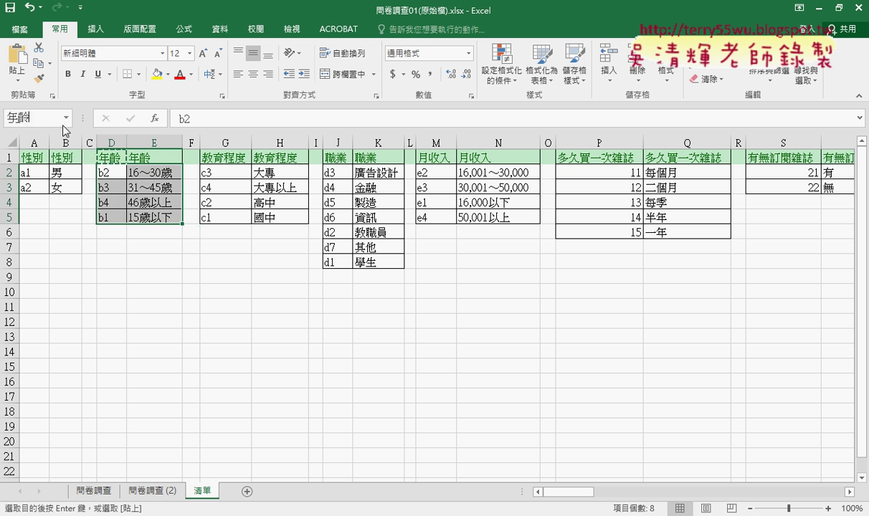
key(Return)
click(226, 157)
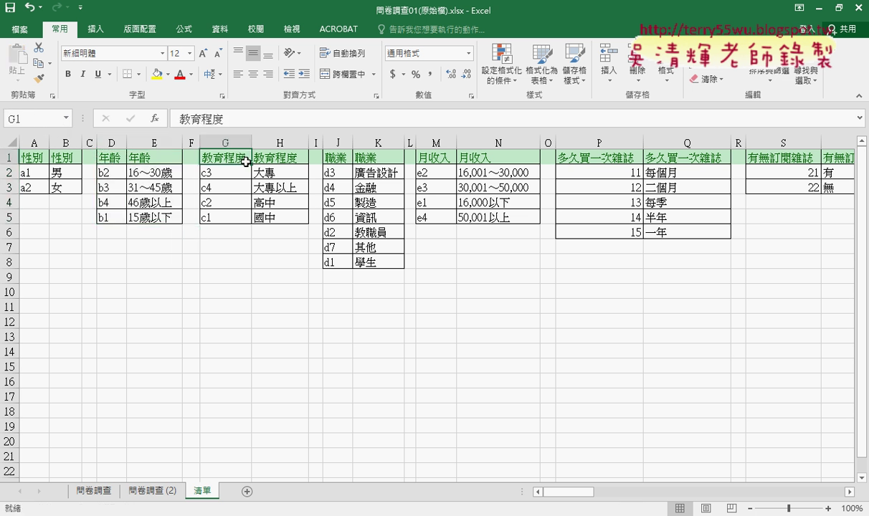
key(ctrl+c)
drag(225, 172, 290, 219)
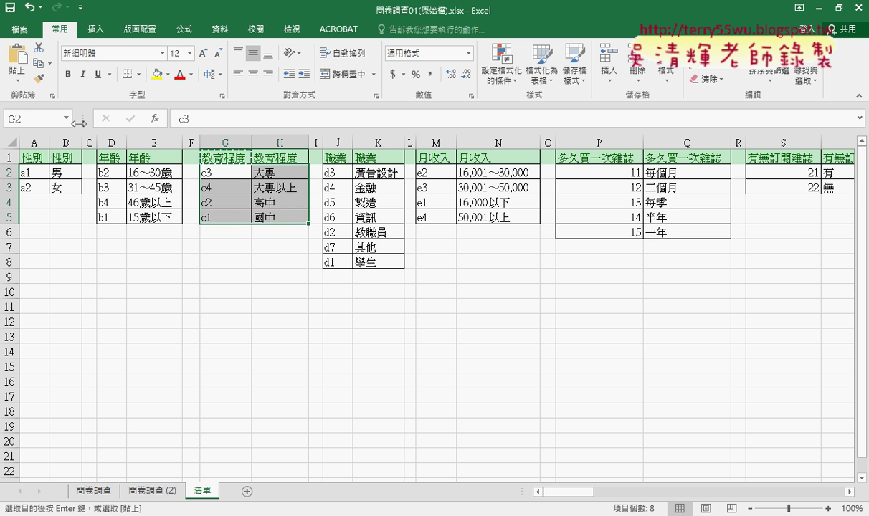
click(46, 118)
key(ctrl+v)
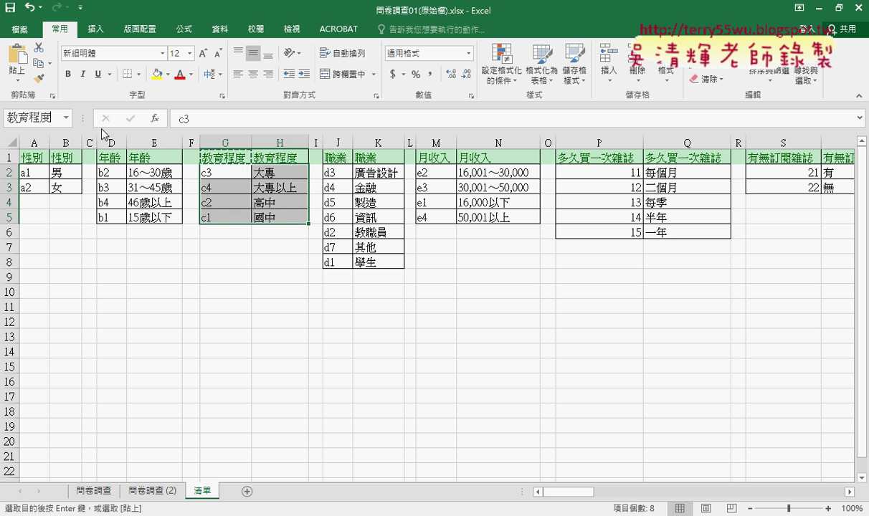
key(Return)
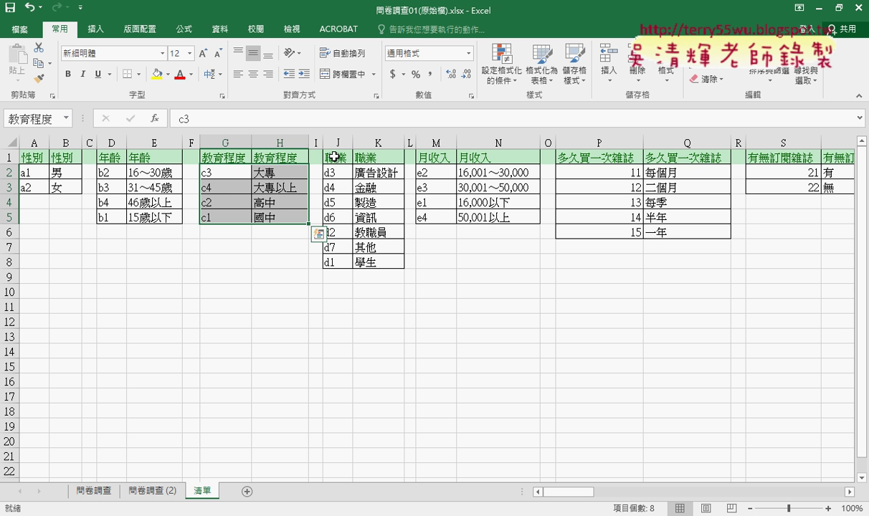
- Name the occupation table J2:K8 職業 and the income table M2:N5 月收入
click(332, 159)
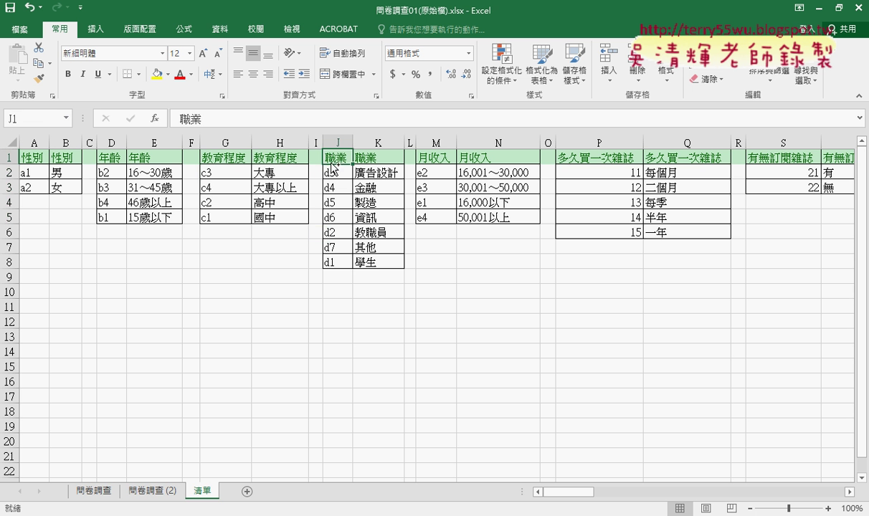
key(ctrl+c)
drag(337, 173, 386, 265)
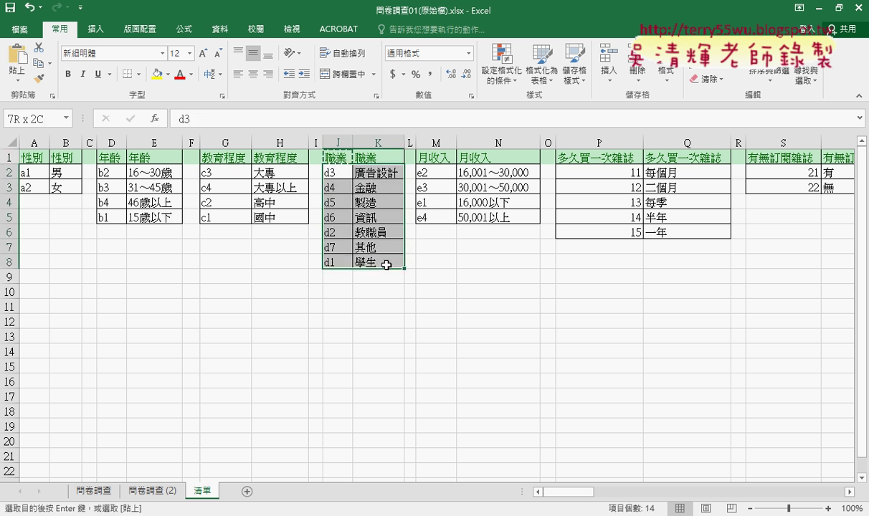
click(36, 119)
key(ctrl+v)
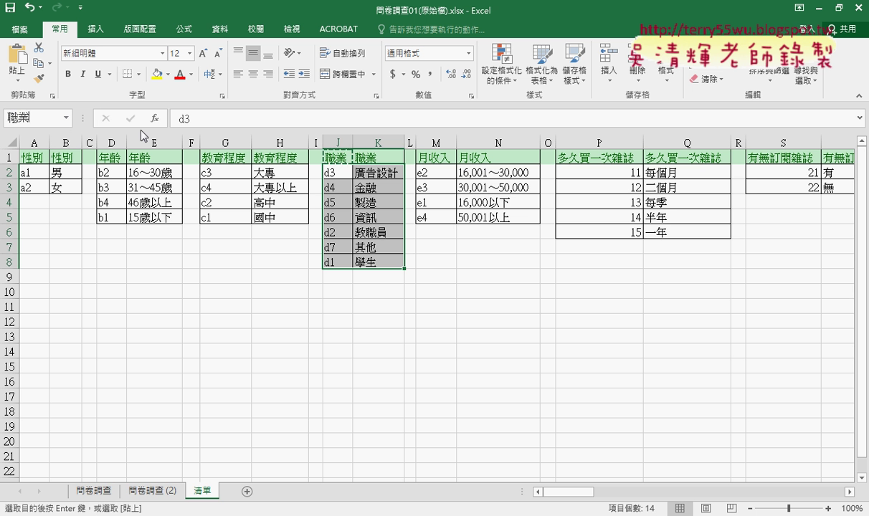
key(Escape)
click(443, 162)
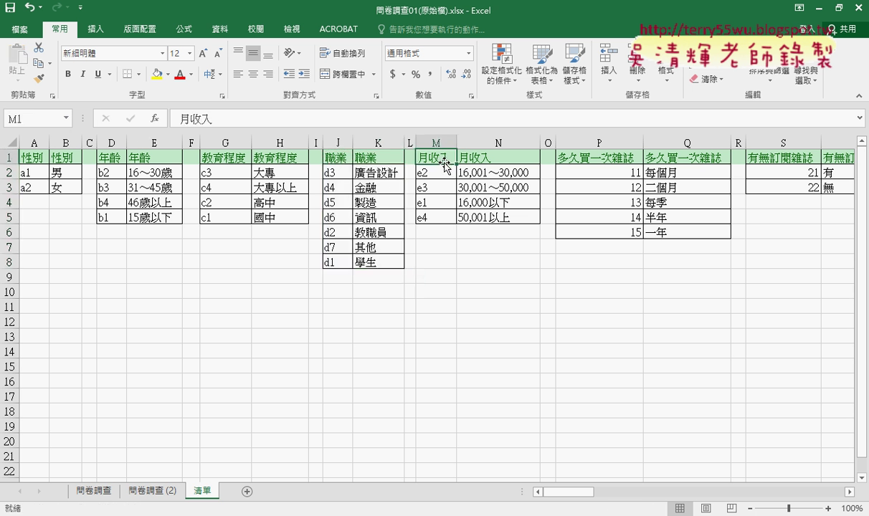
key(ctrl+c)
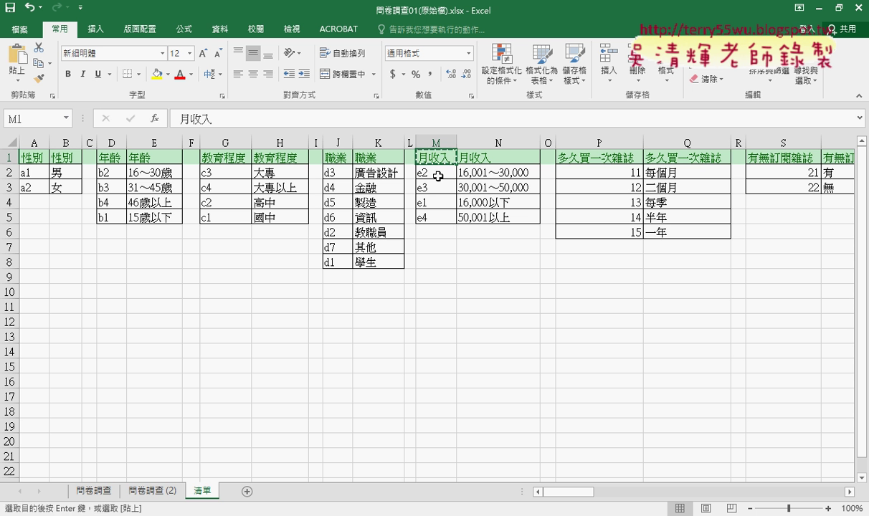
drag(447, 170, 502, 216)
click(56, 118)
key(ctrl+v)
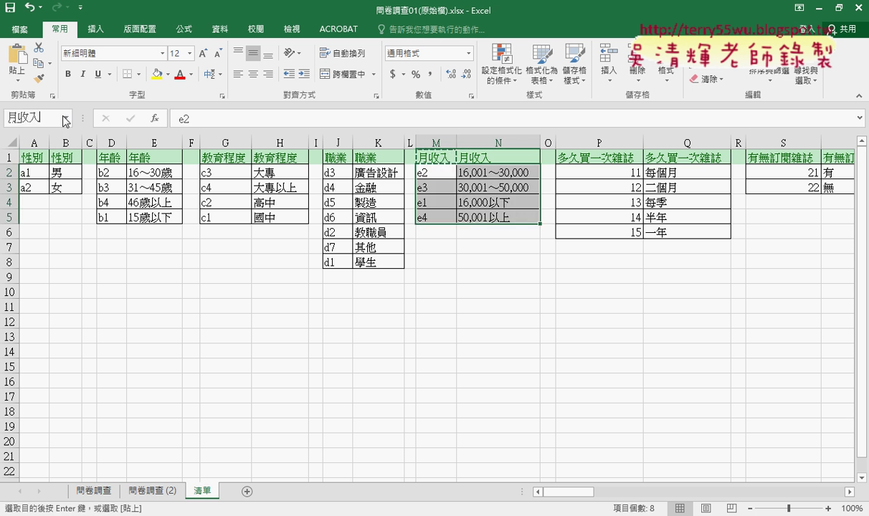
key(Return)
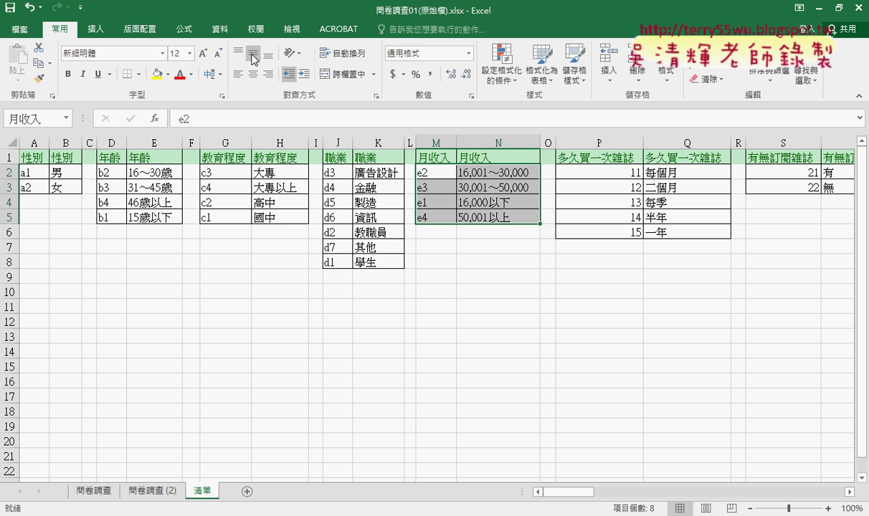
click(182, 30)
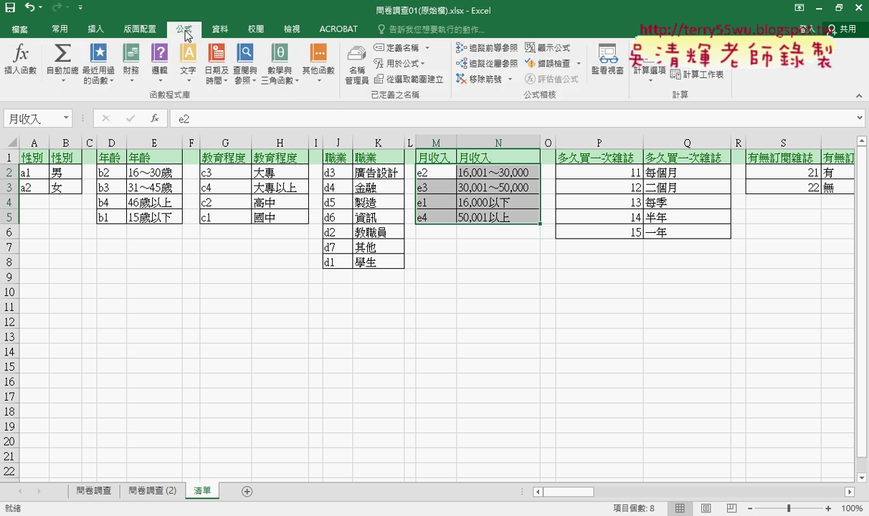
click(357, 87)
drag(366, 111, 473, 111)
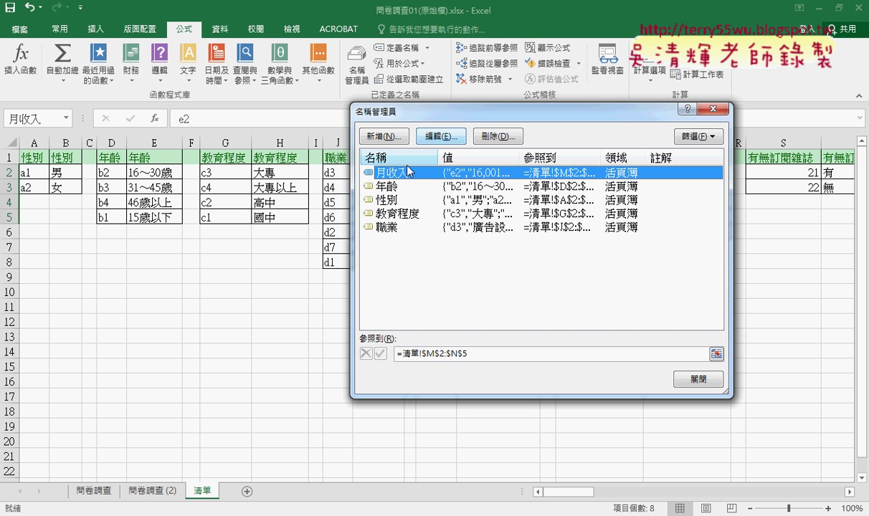
click(392, 201)
click(435, 353)
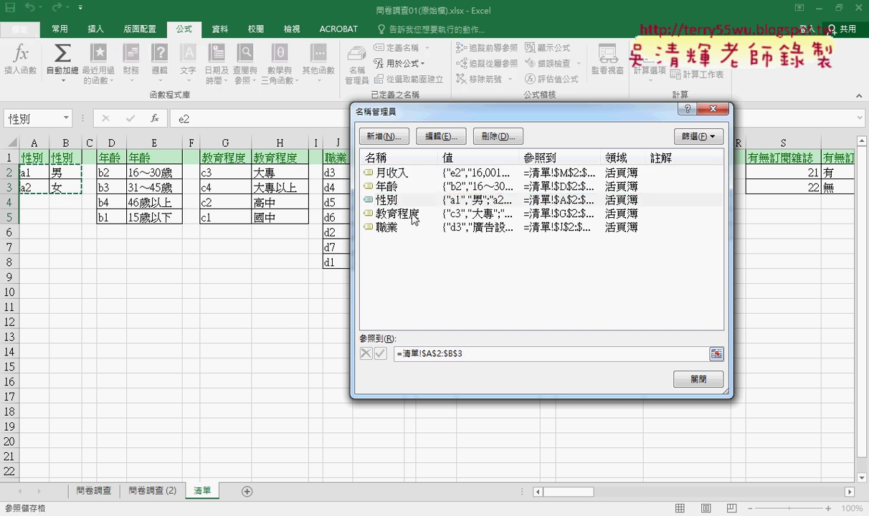
click(387, 185)
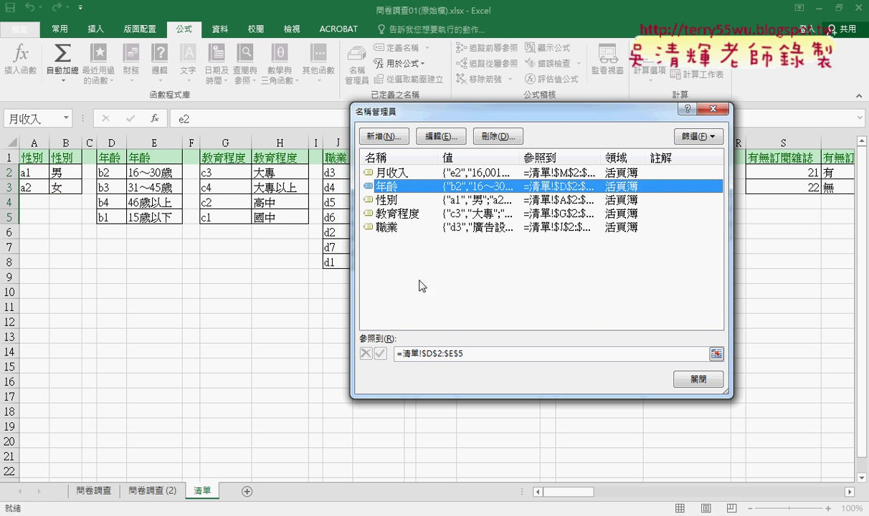
click(517, 353)
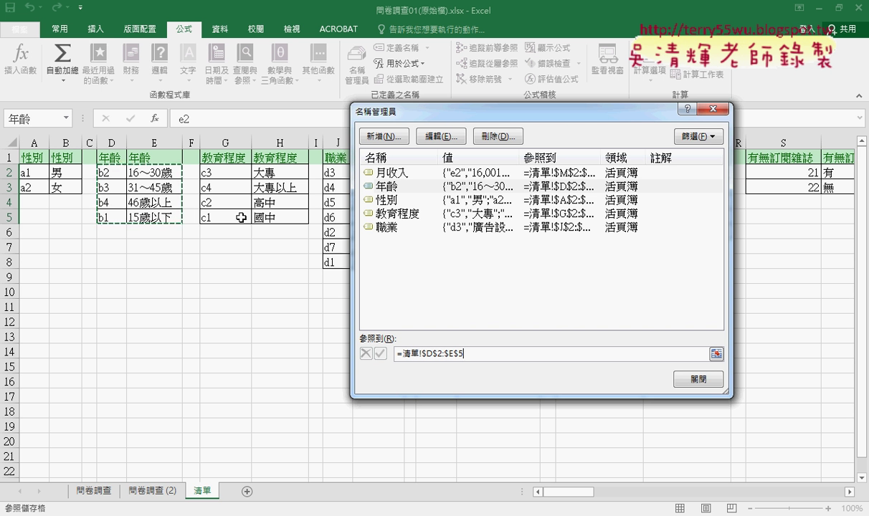
click(686, 380)
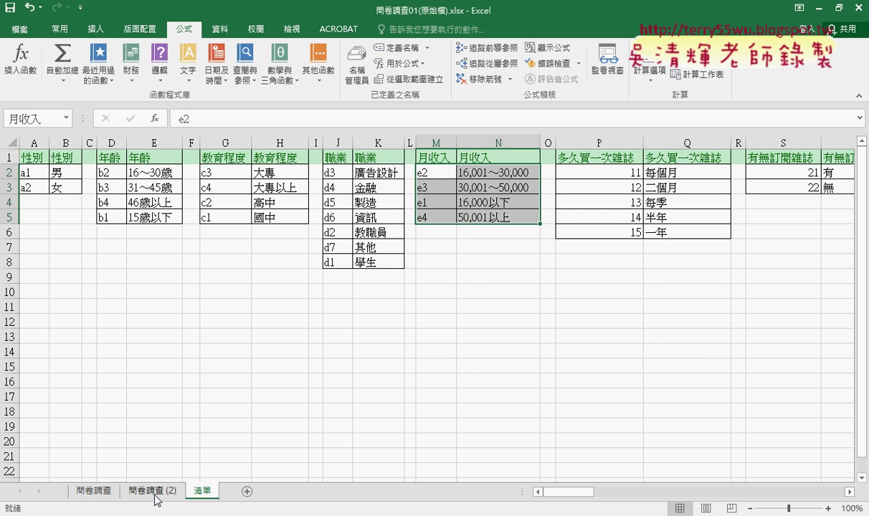
- On 問卷調查 (2), replace B2's VLOOKUP table argument with the 性別 name
click(154, 492)
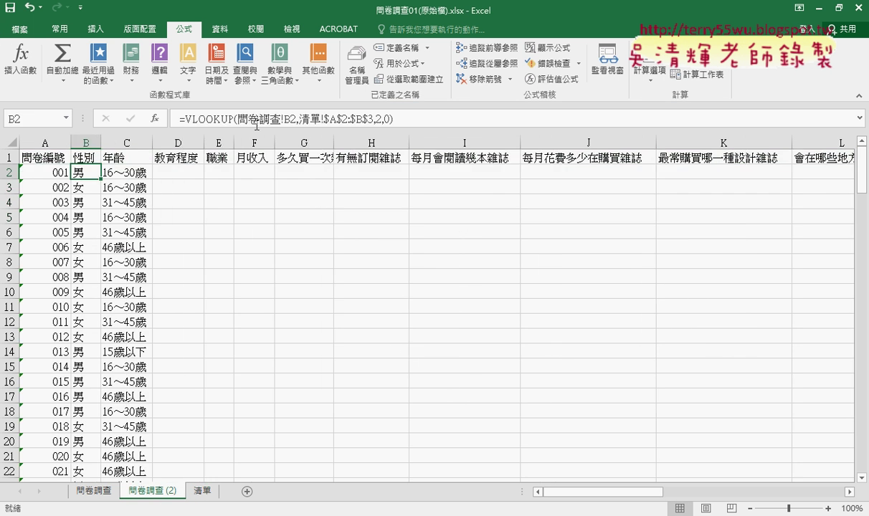
click(199, 119)
click(153, 119)
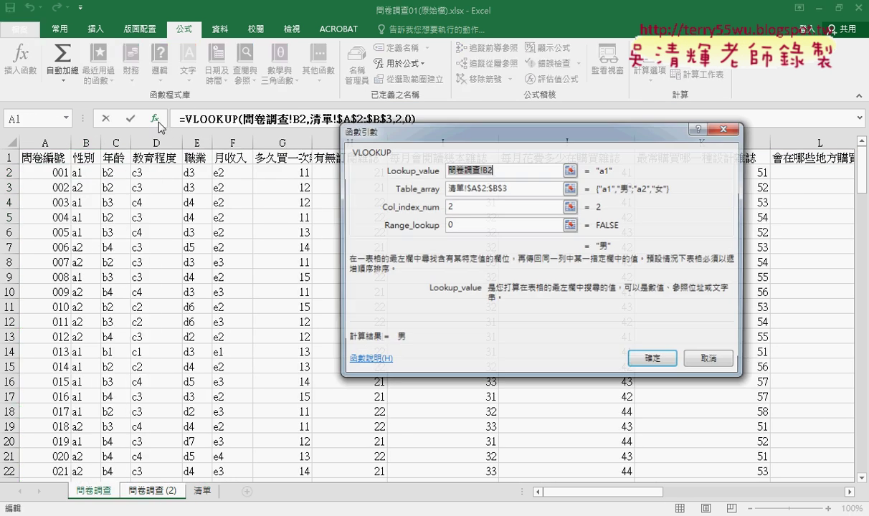
click(485, 188)
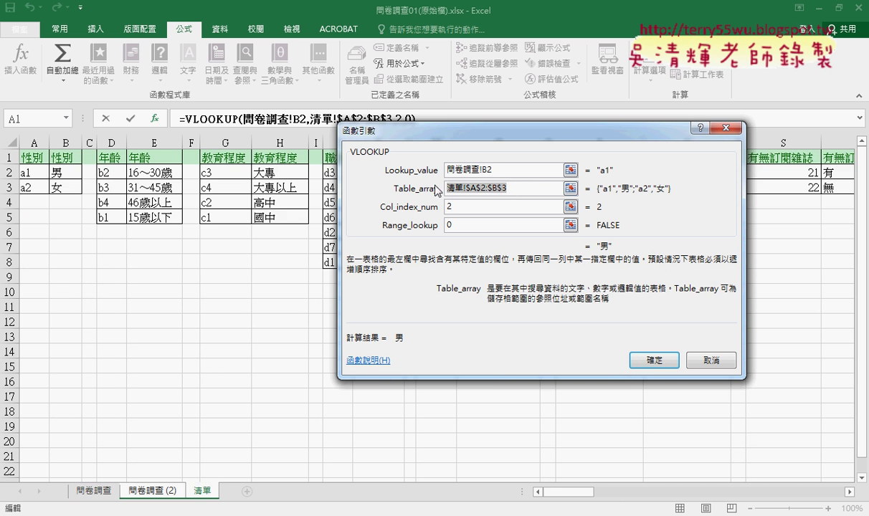
key(Delete)
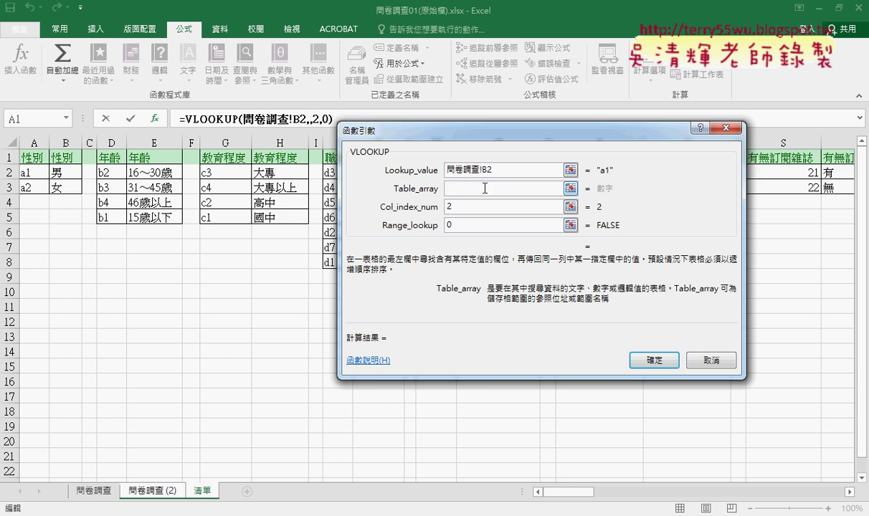
key(F3)
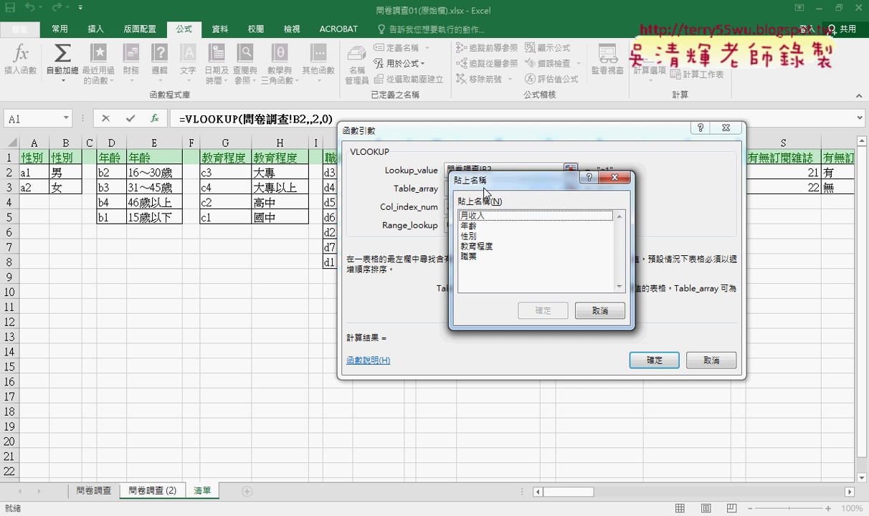
double_click(469, 235)
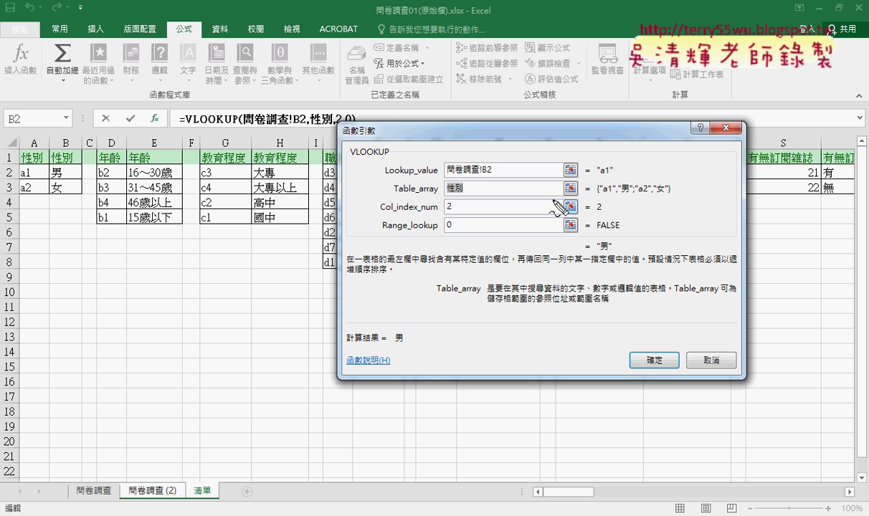
- Confirm the 性別-based gender formula and fill it down the whole gender column
mouse_move(473, 196)
mouse_down()
mouse_move(470, 180)
mouse_move(473, 196)
mouse_up()
drag(590, 184, 585, 200)
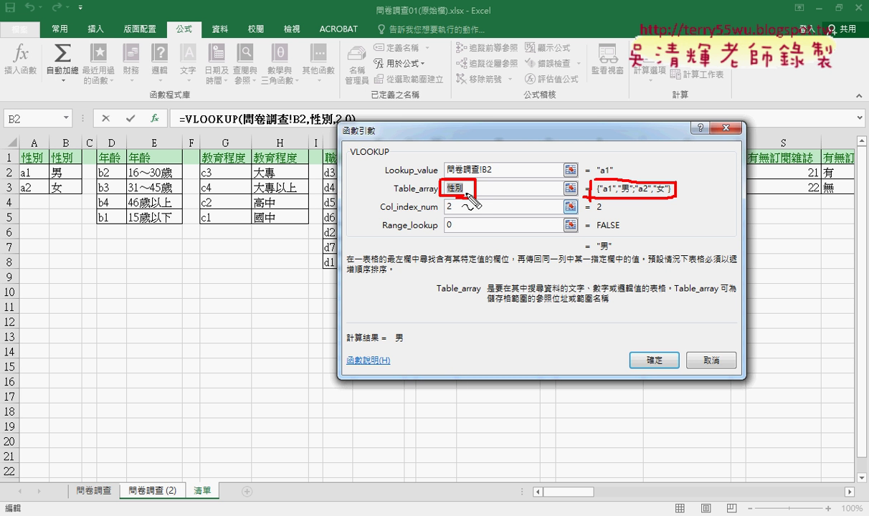
key(Escape)
click(654, 360)
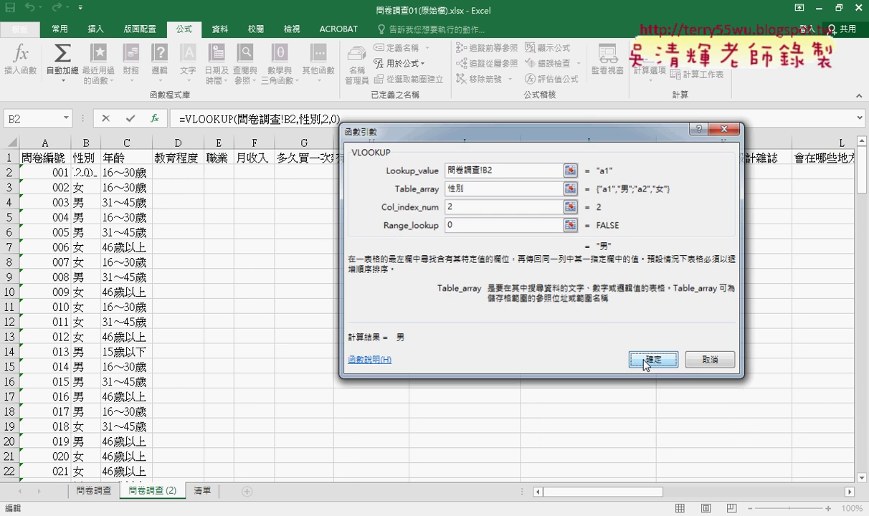
double_click(100, 179)
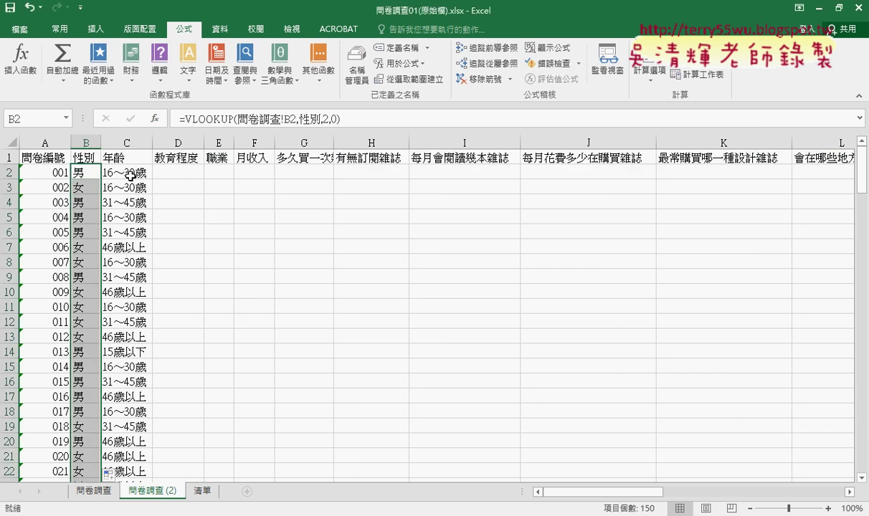
click(129, 174)
- Swap C2's VLOOKUP table for the 年齡 name and fill it down the age column
click(200, 117)
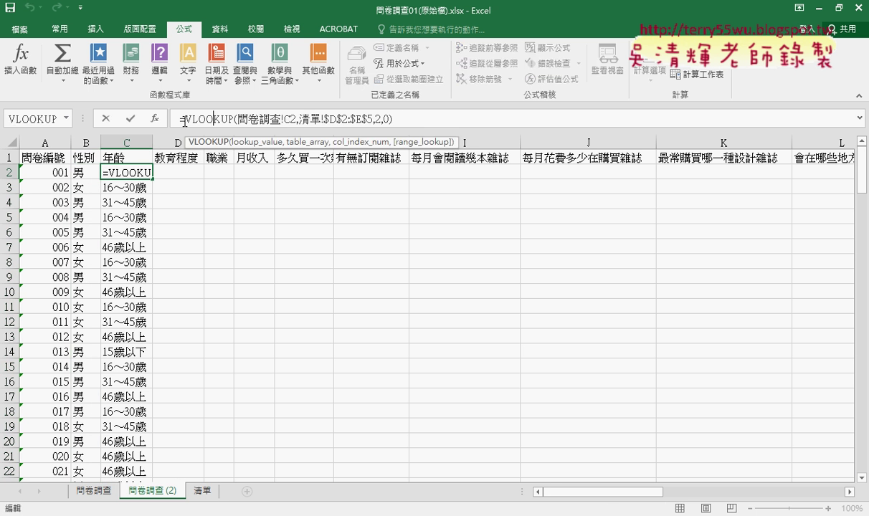
click(154, 118)
drag(448, 188, 508, 188)
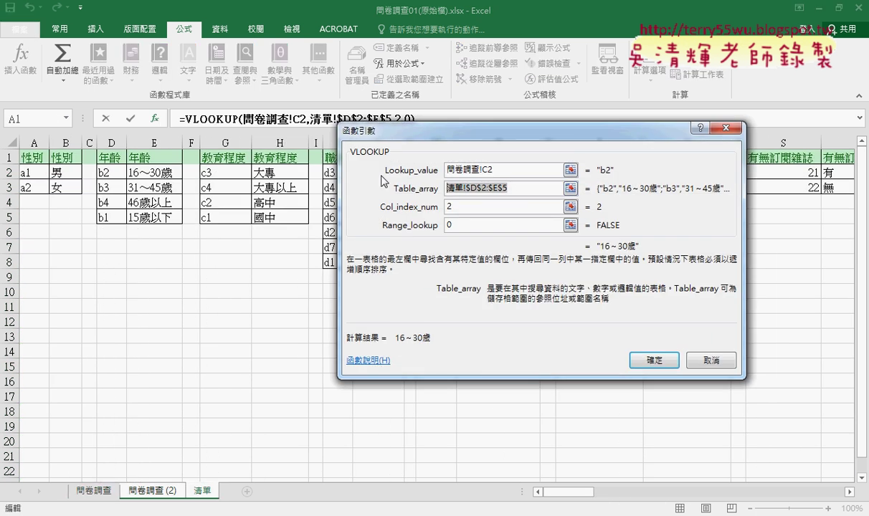
key(BackSpace)
key(F3)
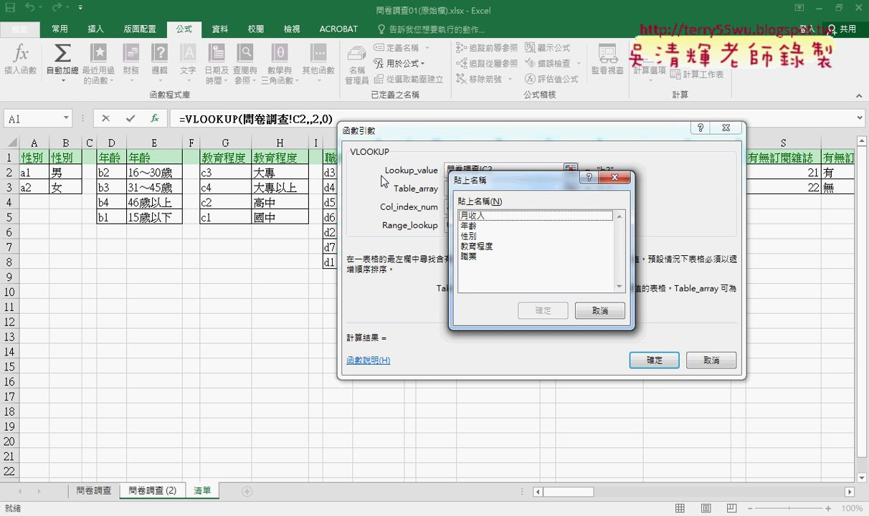
double_click(463, 224)
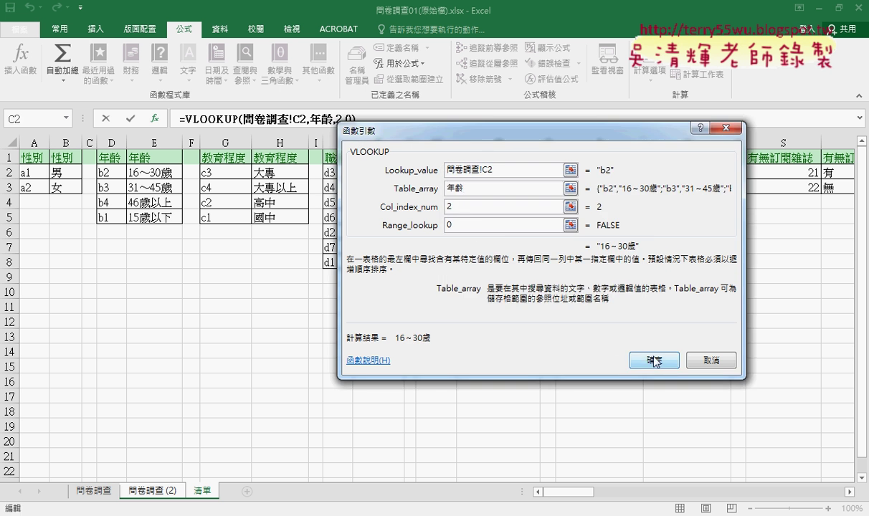
click(654, 361)
double_click(152, 179)
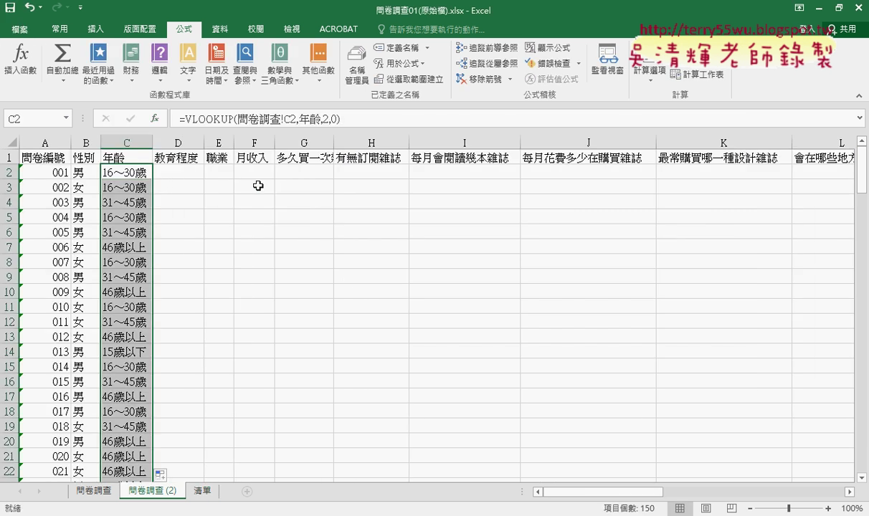
click(86, 173)
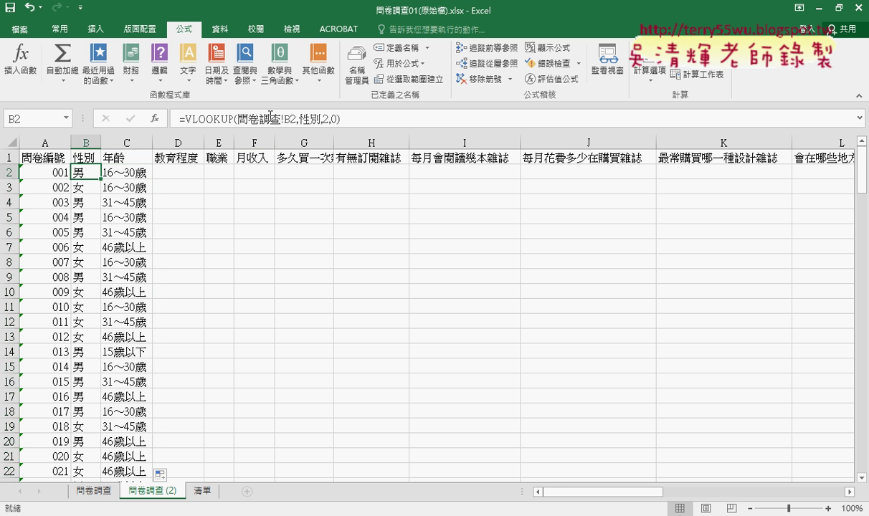
click(237, 119)
click(154, 118)
click(435, 187)
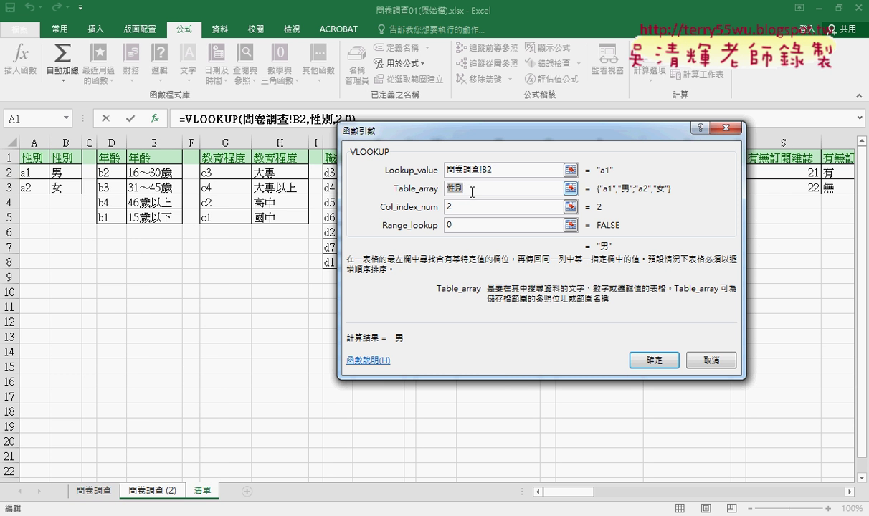
click(483, 172)
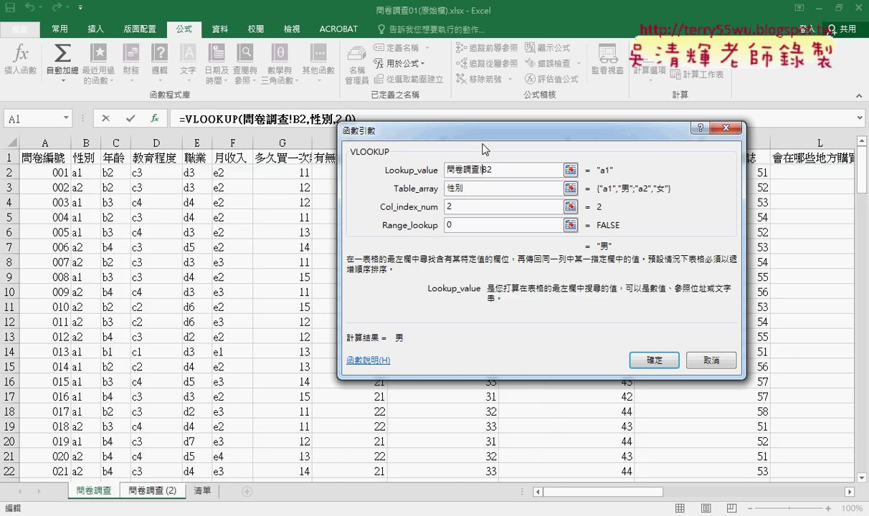
drag(484, 149, 221, 223)
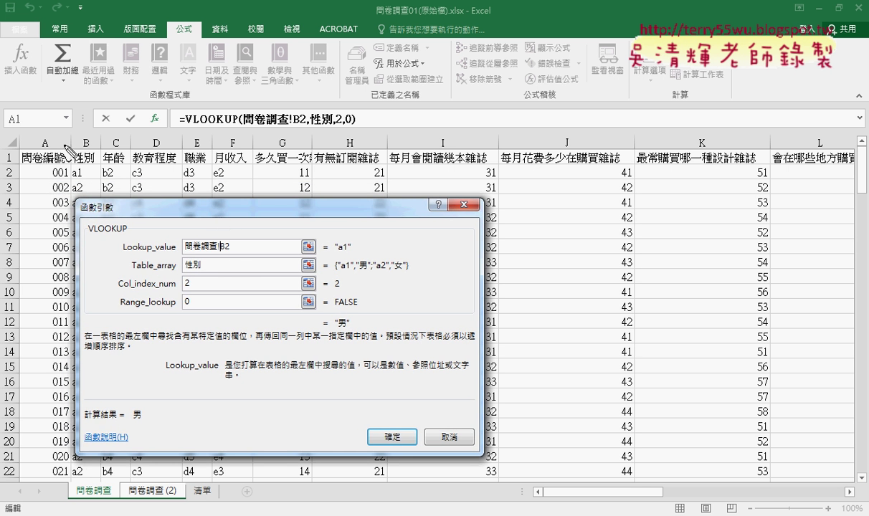
drag(65, 147, 84, 169)
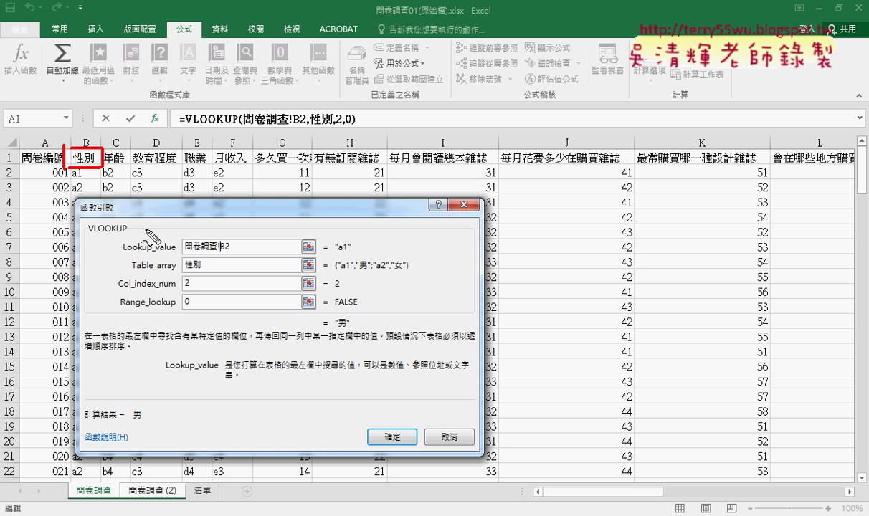
mouse_move(175, 272)
mouse_down()
mouse_move(220, 260)
mouse_move(172, 267)
mouse_up()
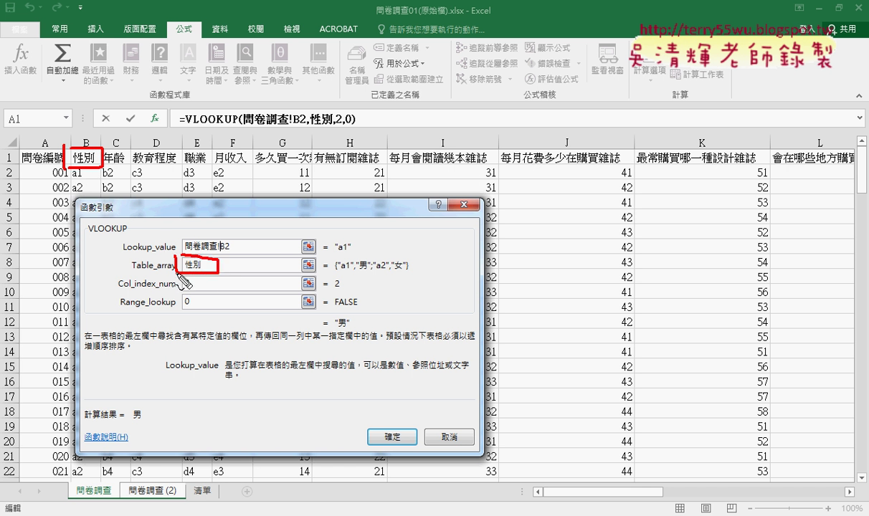
drag(90, 169, 176, 257)
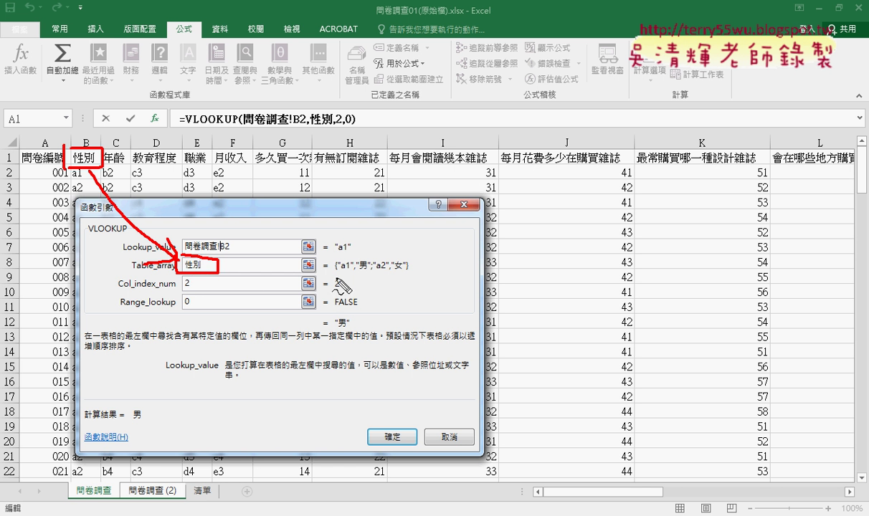
mouse_move(335, 274)
mouse_down()
mouse_move(412, 271)
mouse_move(291, 266)
mouse_up()
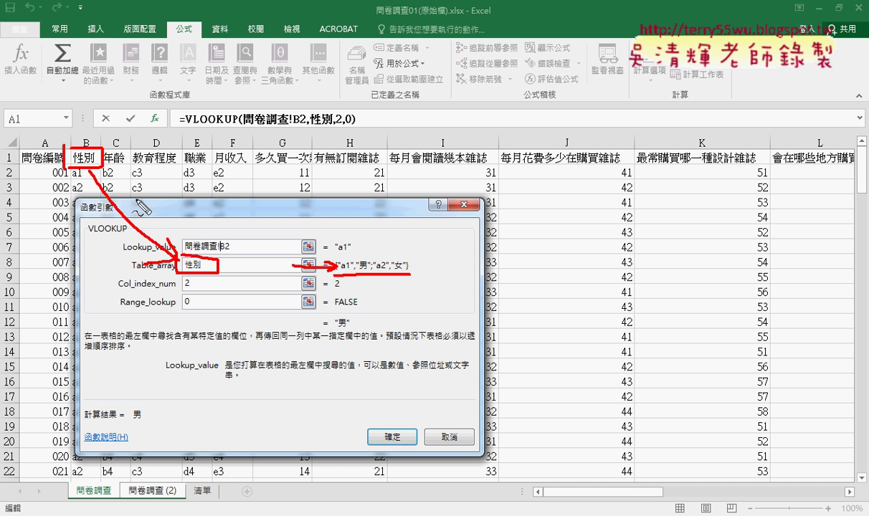
drag(314, 261, 315, 270)
key(Escape)
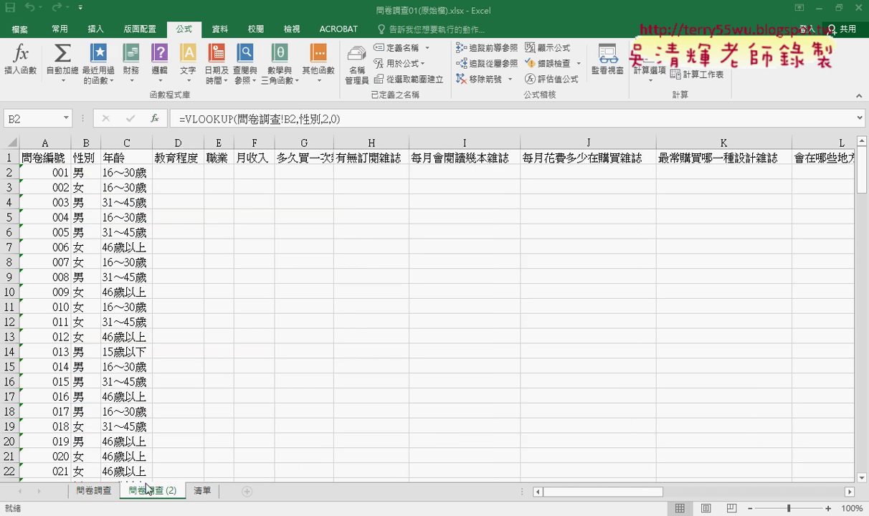
- Clear B2's VLOOKUP table argument and point it at header cell B1
click(85, 171)
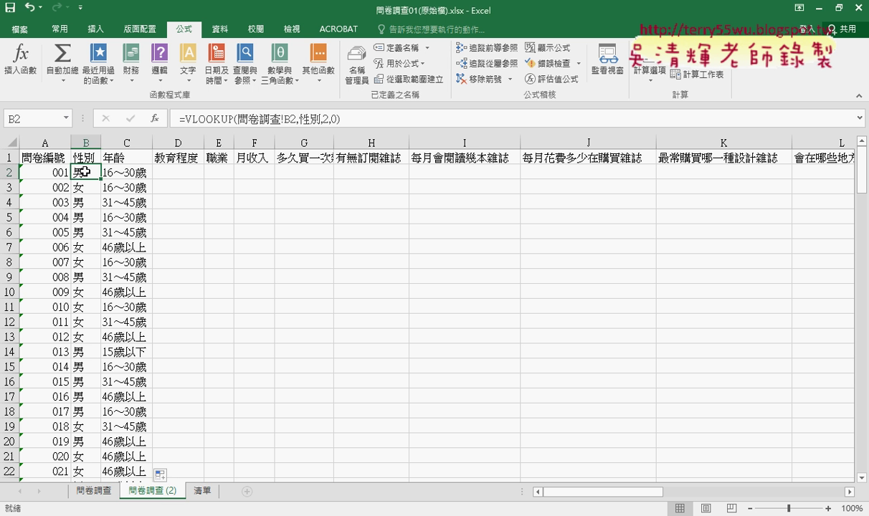
click(214, 119)
click(154, 118)
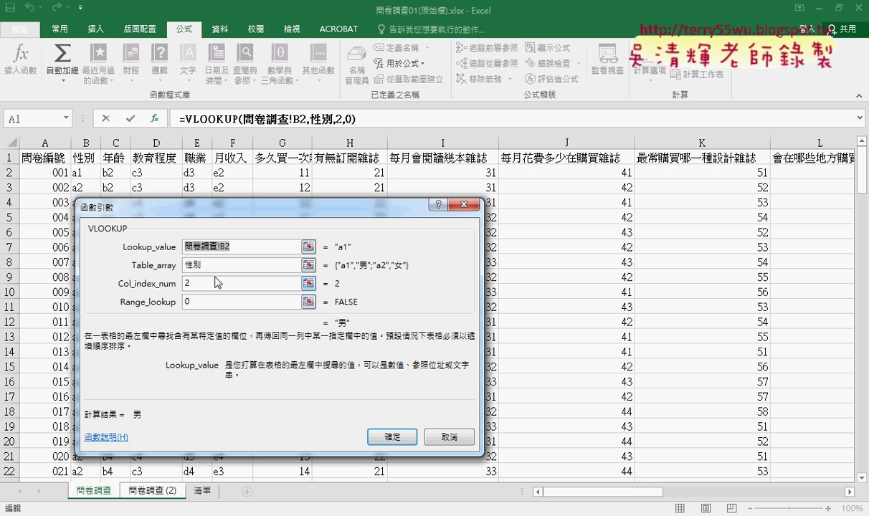
click(184, 265)
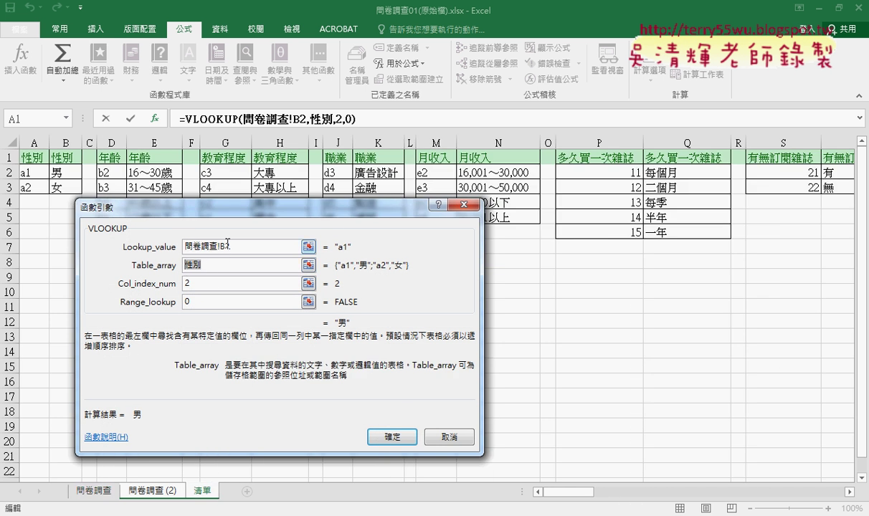
click(209, 246)
key(Tab)
key(BackSpace)
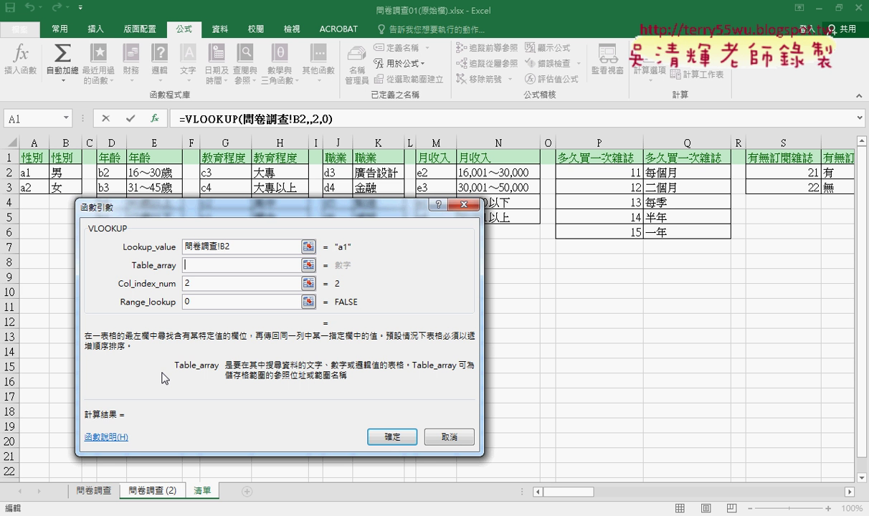
click(233, 243)
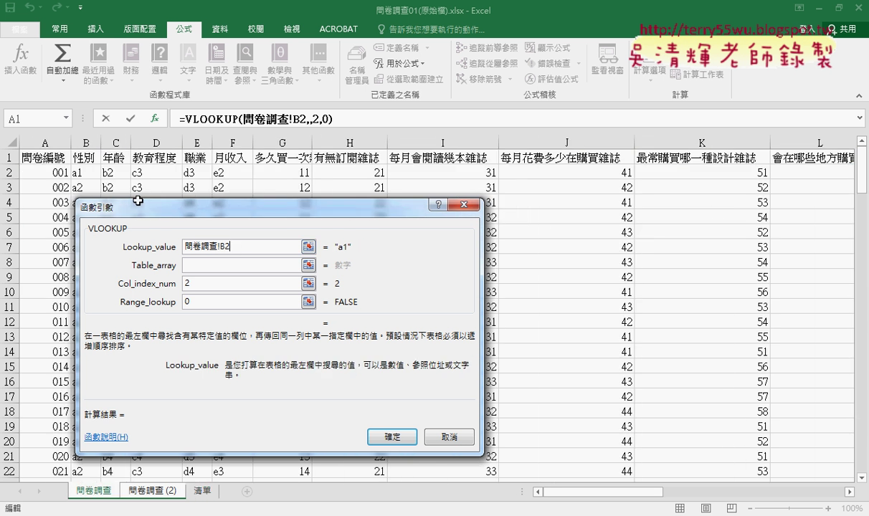
click(208, 264)
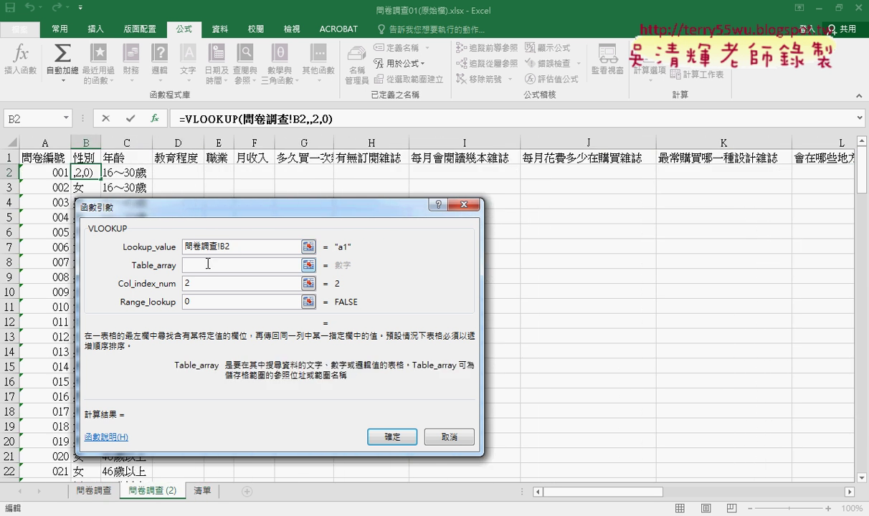
click(82, 157)
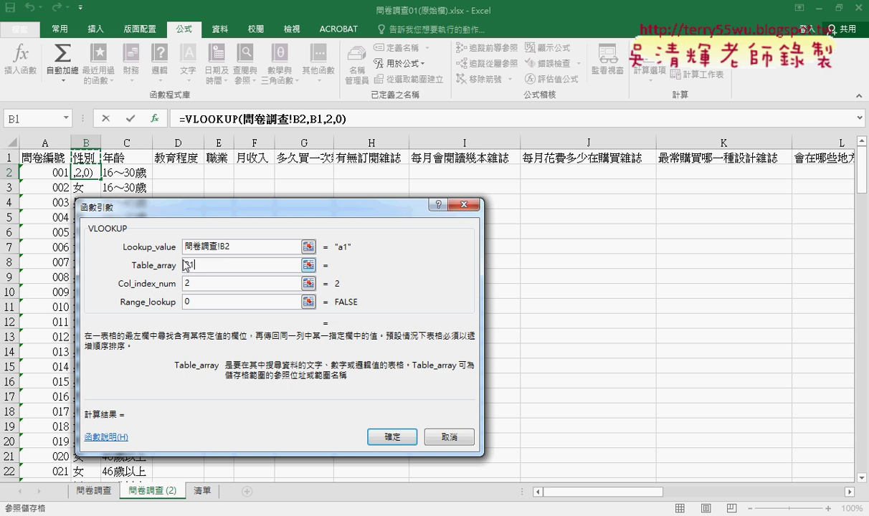
- Wrap the table argument as indirect(B1) and confirm the gender formula
click(243, 264)
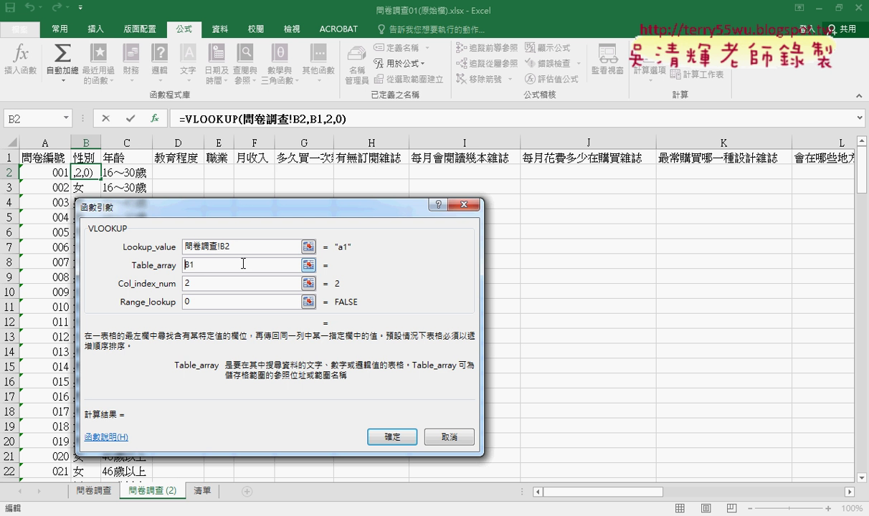
click(184, 264)
text(i)
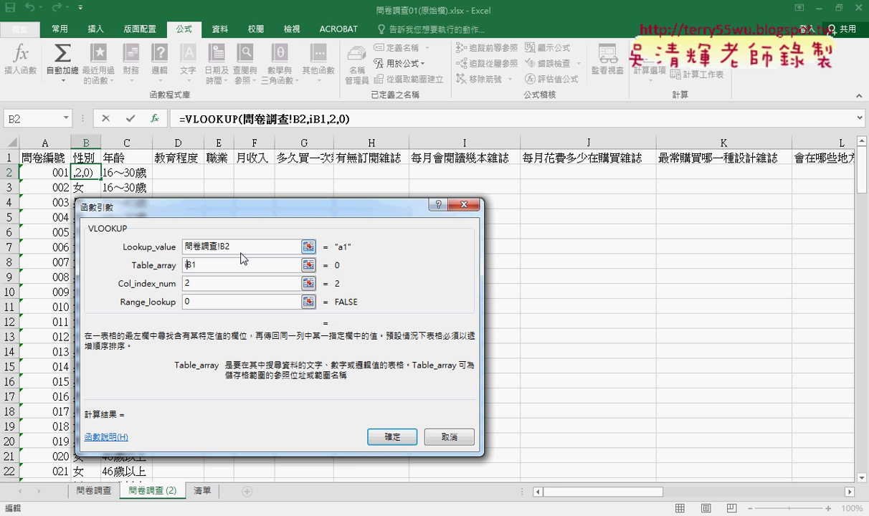
text(nd)
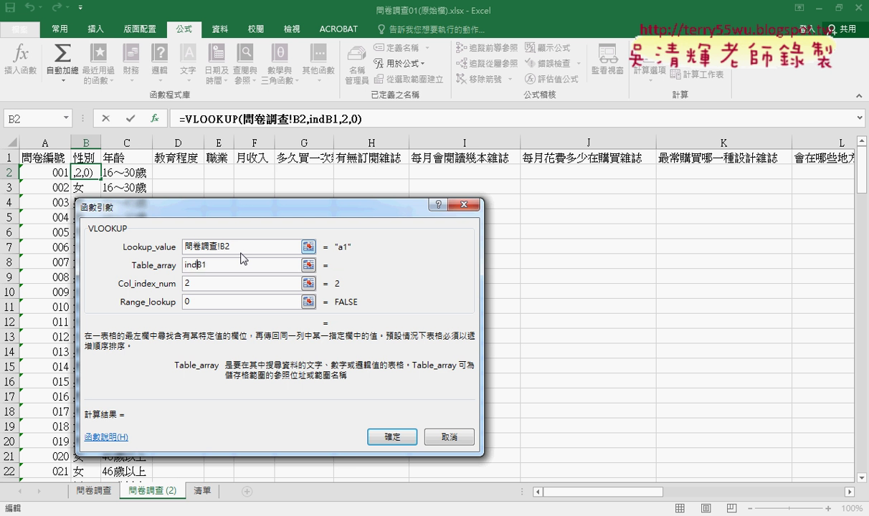
text(ire)
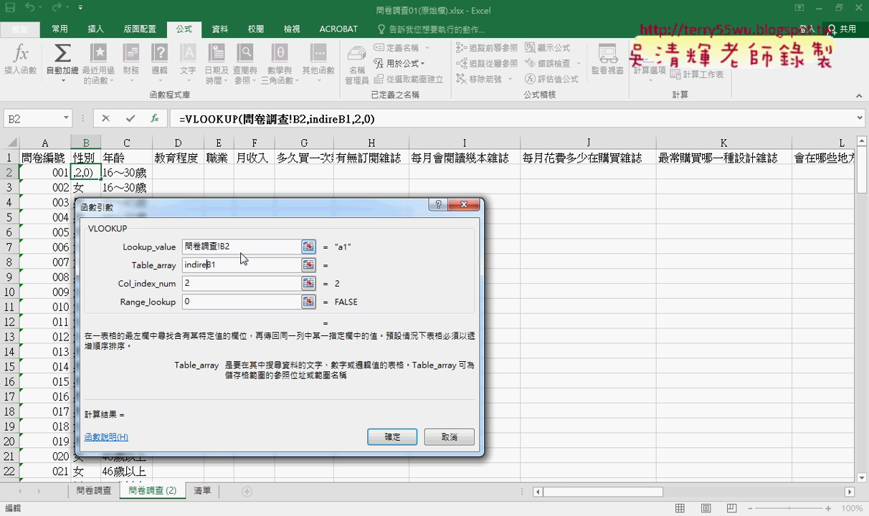
text(ct)
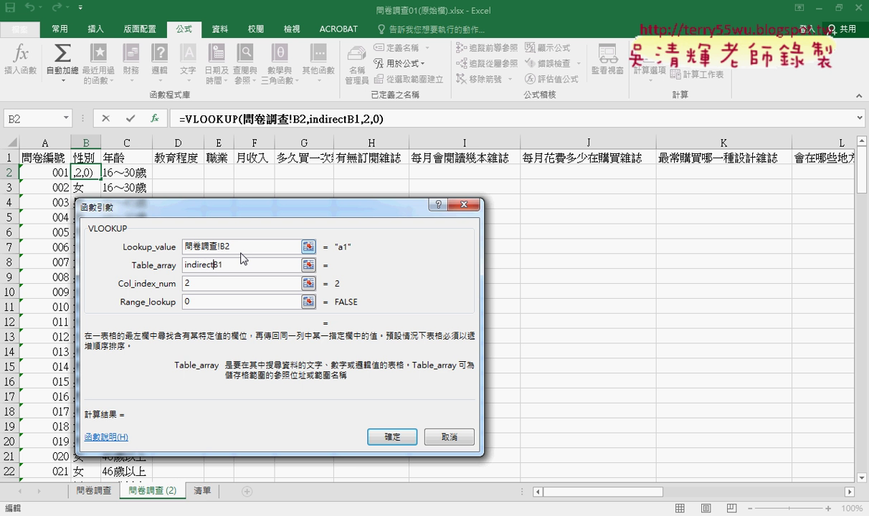
text((B1)
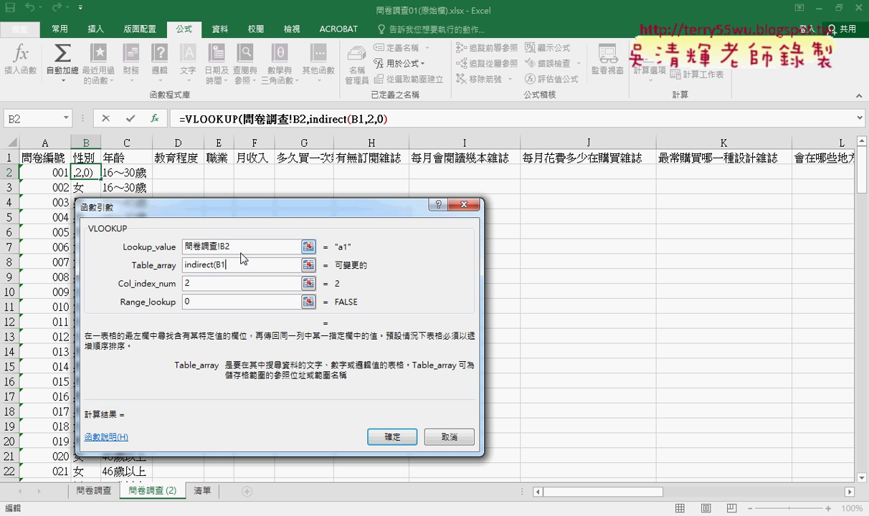
text())
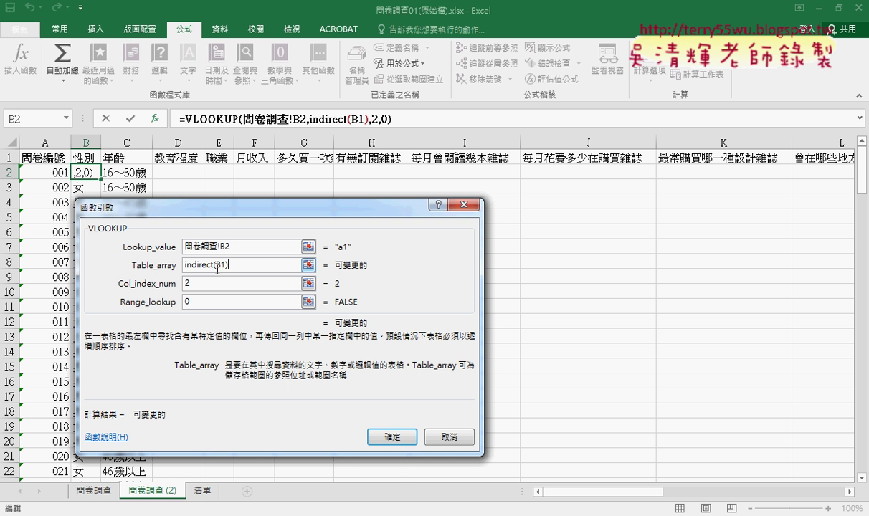
drag(214, 266, 183, 266)
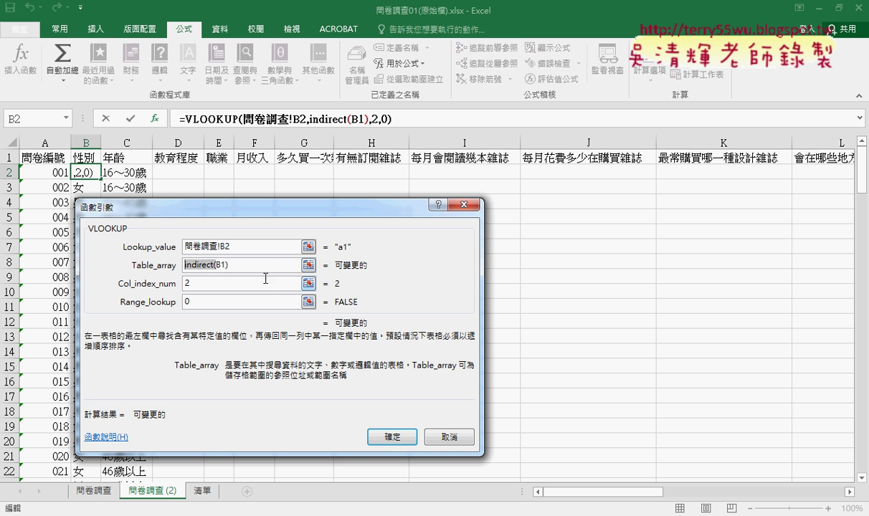
click(403, 440)
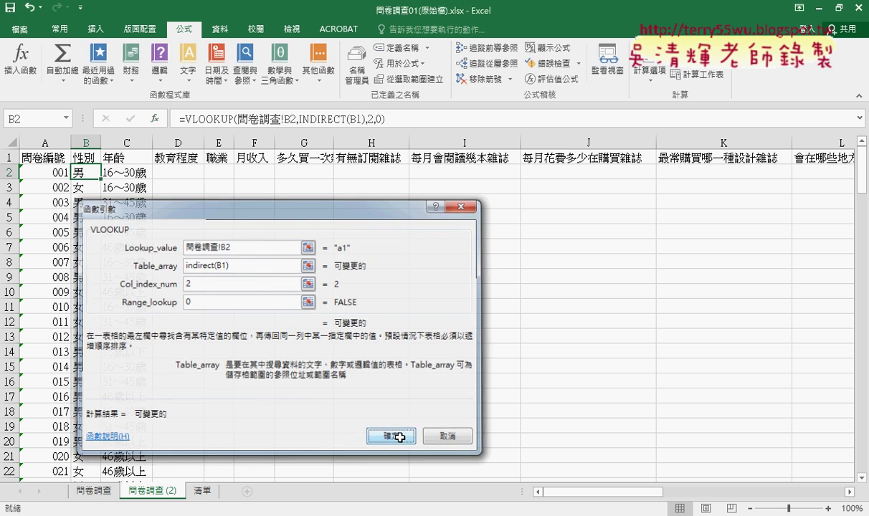
- Fill the gender formula down, then change its table argument to INDIRECT(B$1)
double_click(101, 179)
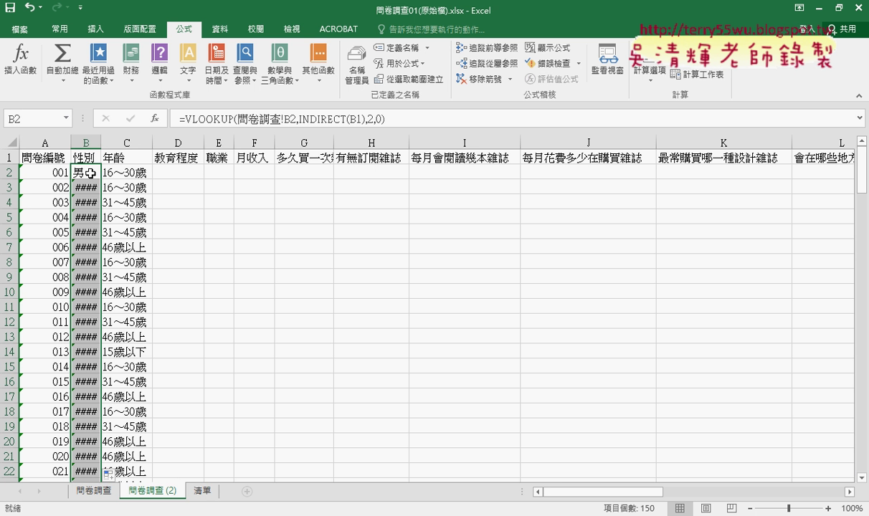
click(88, 172)
click(201, 119)
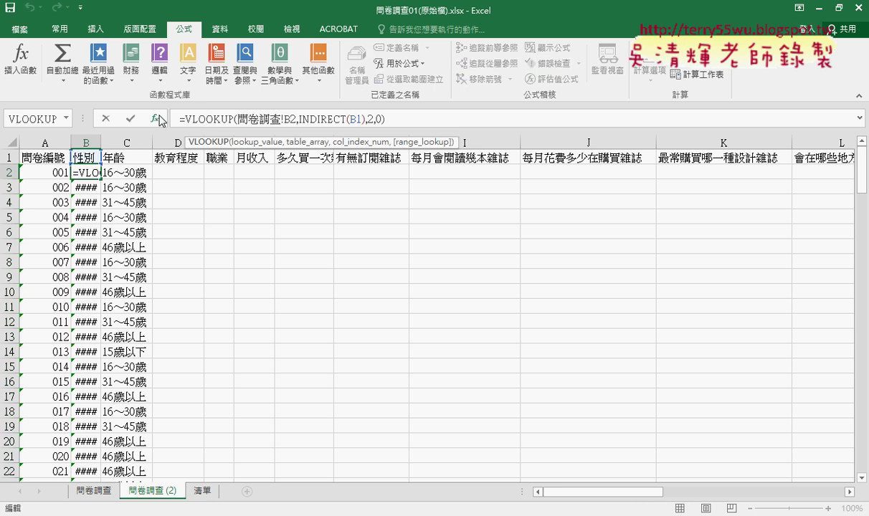
click(161, 119)
mouse_move(345, 227)
mouse_down()
mouse_move(391, 150)
mouse_move(385, 139)
mouse_up()
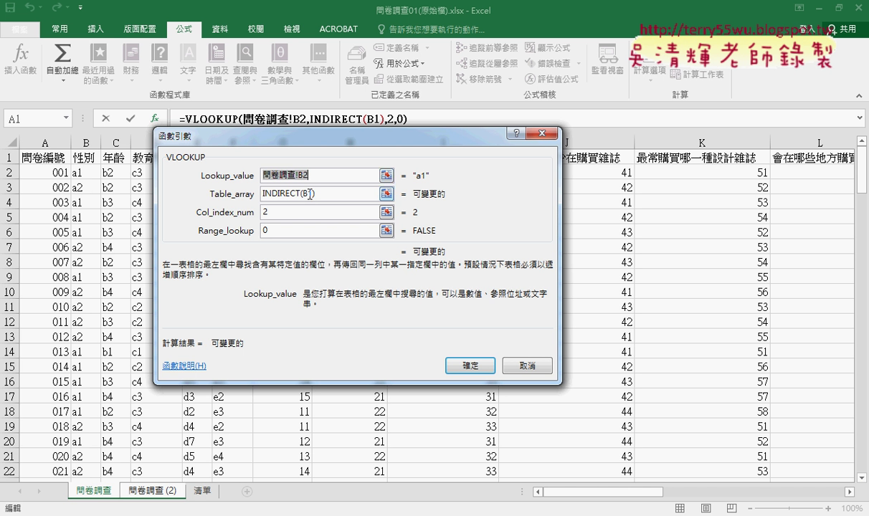
click(309, 194)
click(322, 172)
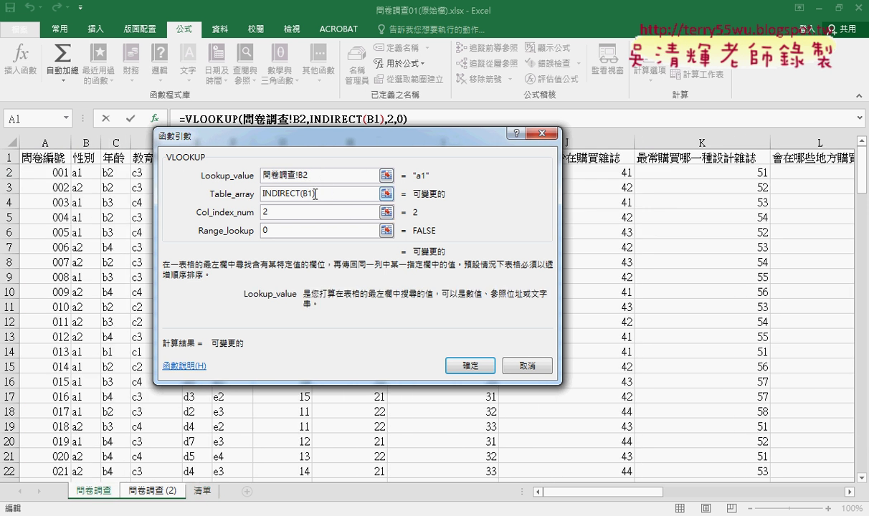
click(310, 194)
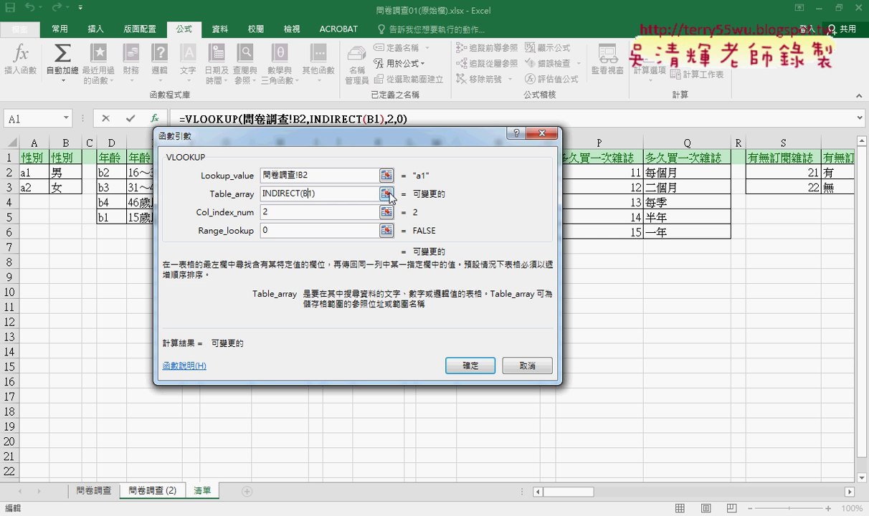
text($)
click(315, 175)
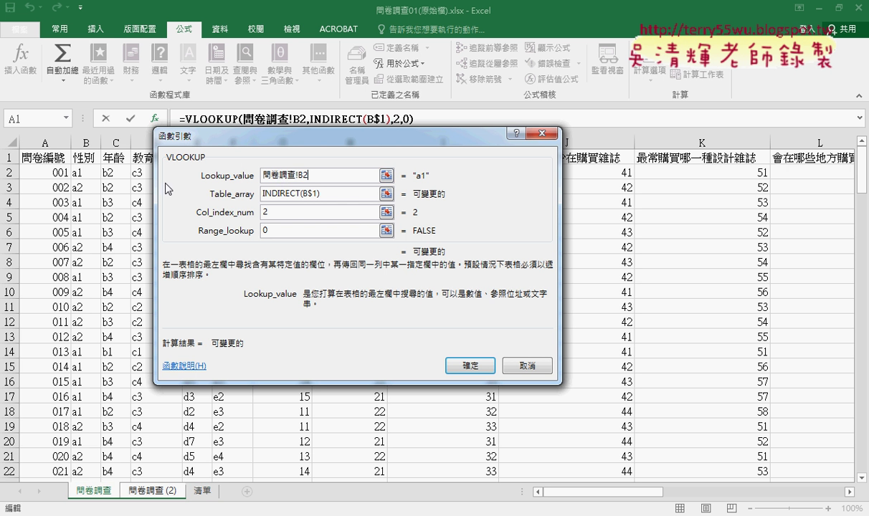
click(317, 194)
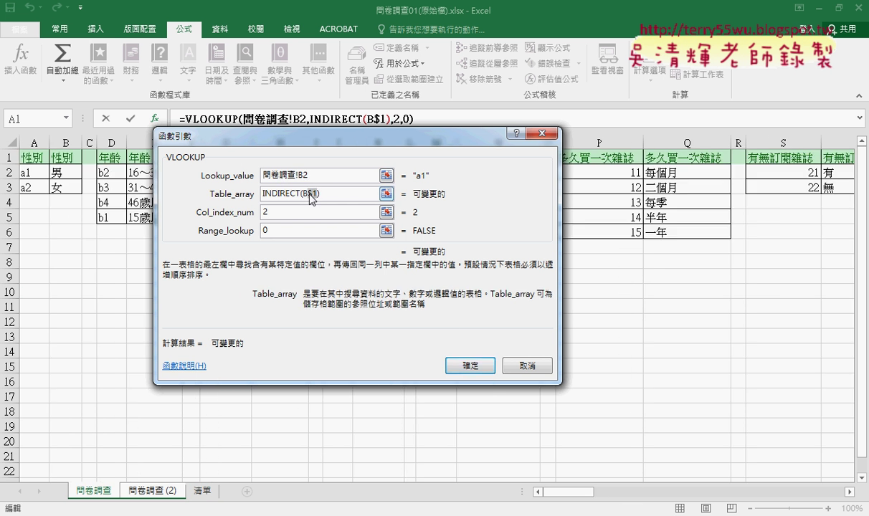
click(467, 367)
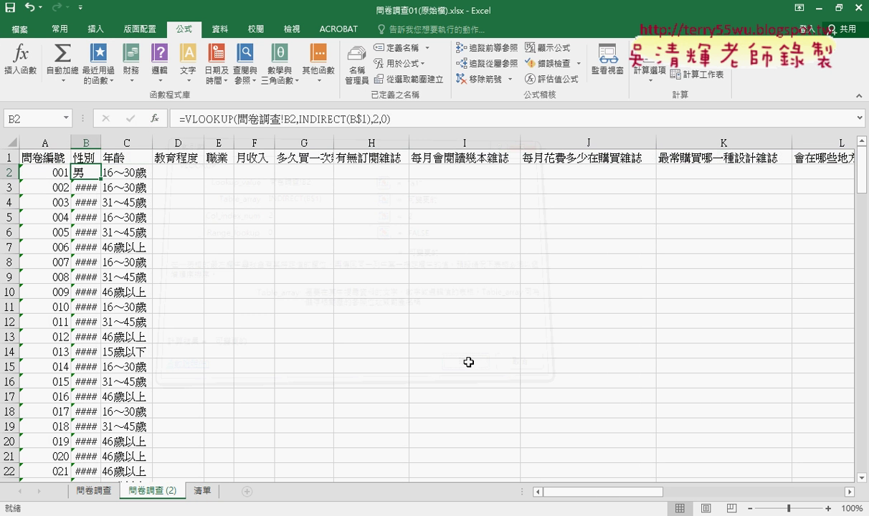
- Refill column B with the corrected formula and clear the age values in column C
double_click(101, 179)
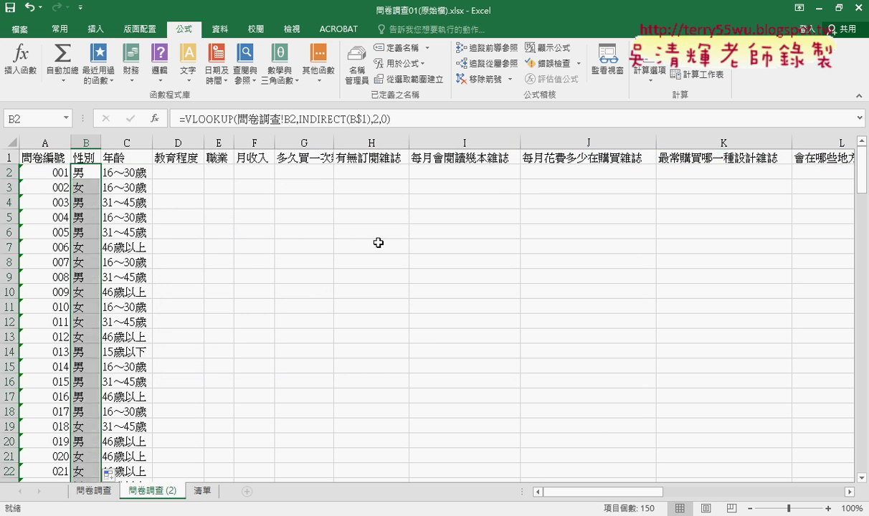
click(133, 172)
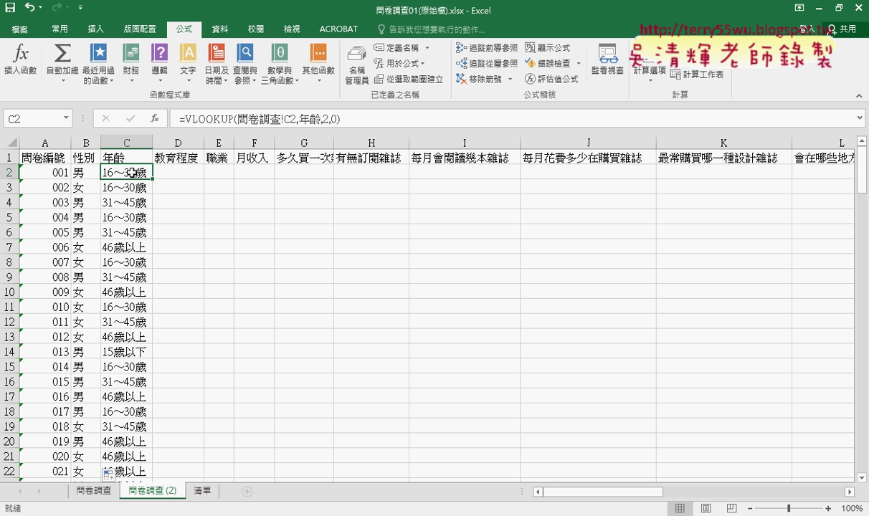
key(ctrl+shift+Down)
key(Delete)
scroll(130, 173, up, 20)
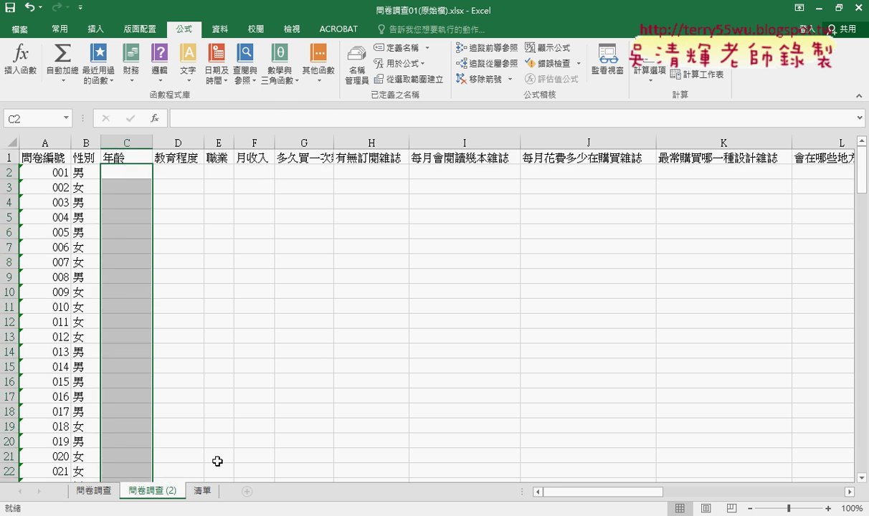
- Copy B2's INDIRECT lookup formula across to F2 and down every survey row
click(356, 66)
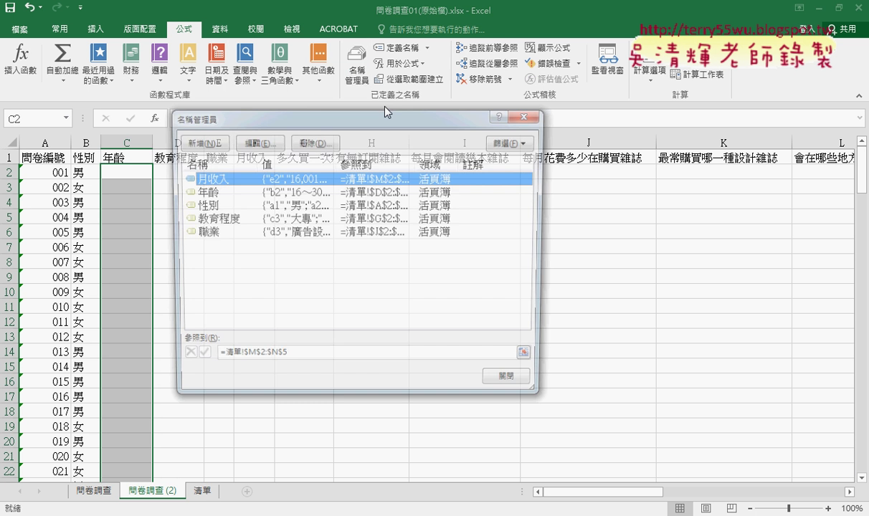
click(529, 114)
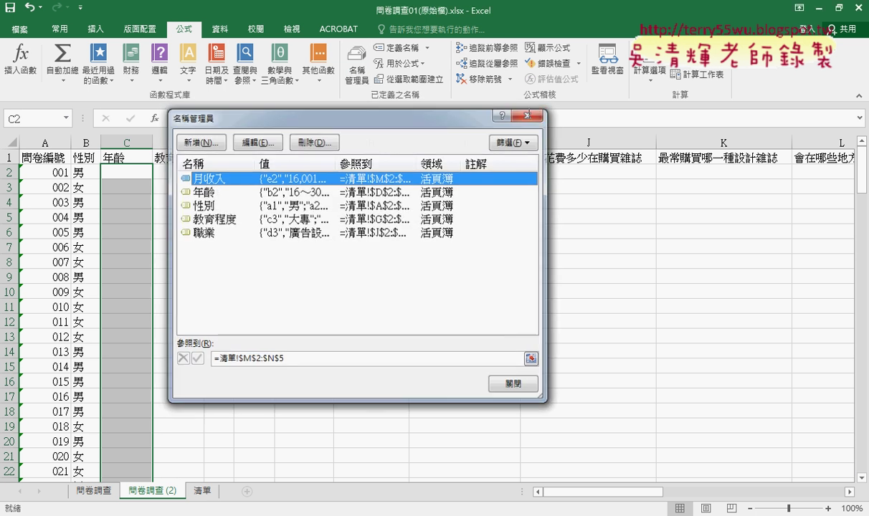
click(94, 172)
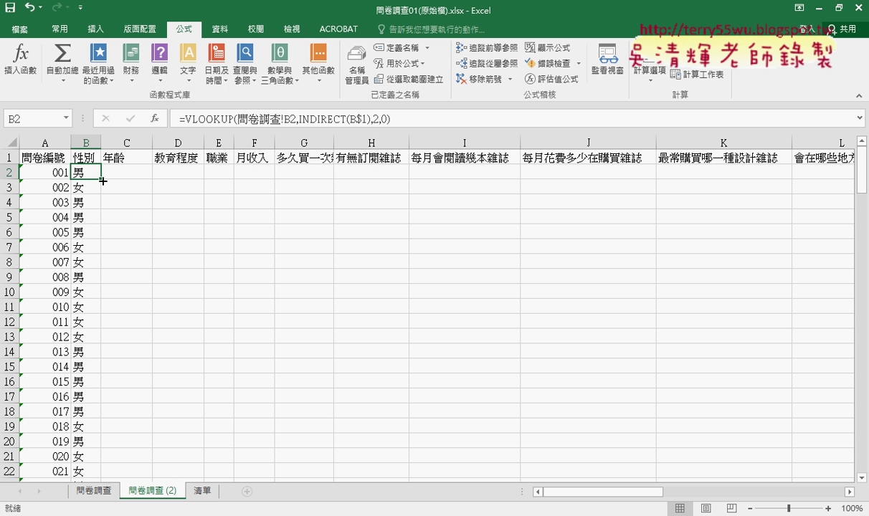
drag(102, 180, 273, 180)
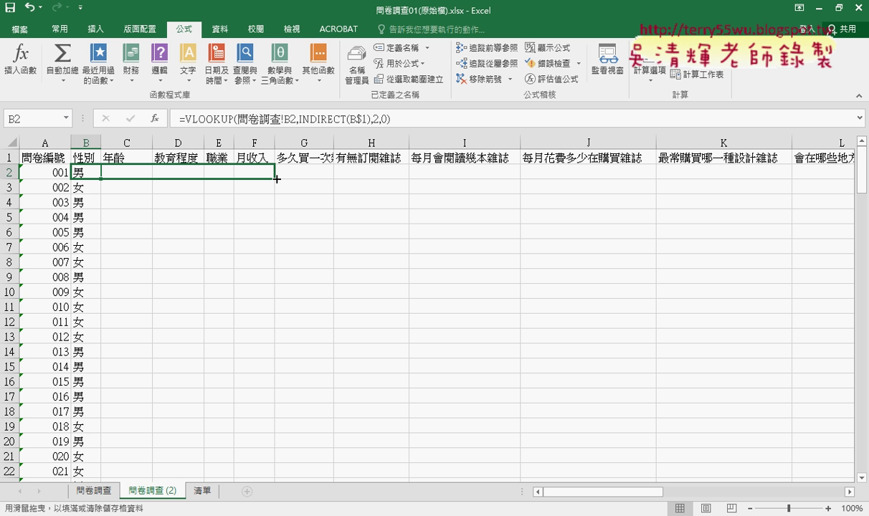
drag(276, 179, 276, 178)
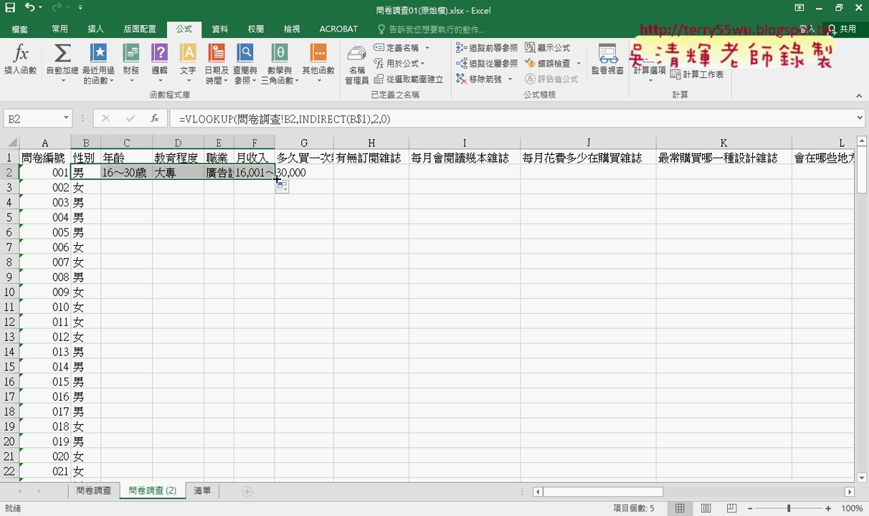
mouse_move(276, 179)
mouse_down()
mouse_move(274, 475)
mouse_move(258, 276)
mouse_move(260, 283)
mouse_up()
- Scroll back to the top of the decoded columns and deselect the filled block
scroll(473, 312, up, 4)
scroll(472, 309, up, 8)
scroll(472, 309, up, 9)
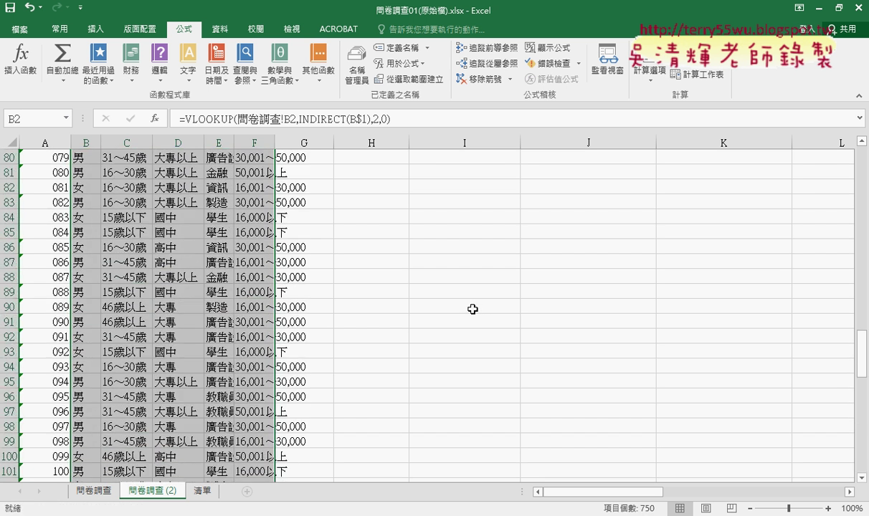
scroll(472, 309, up, 9)
scroll(472, 308, up, 12)
scroll(471, 307, up, 5)
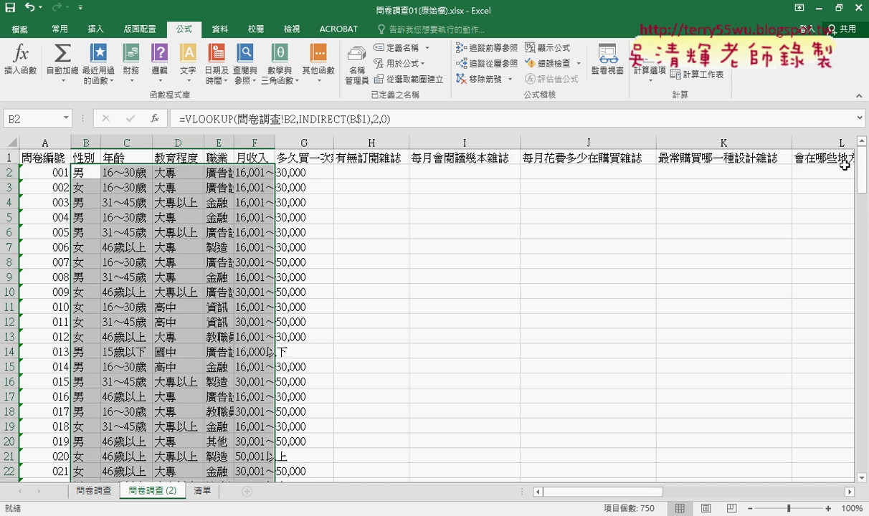
click(79, 160)
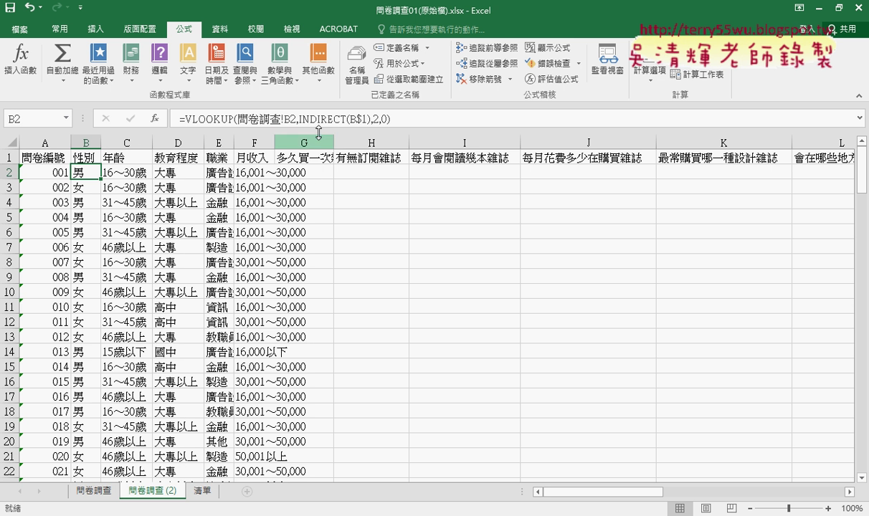
- Review B2's VLOOKUP arguments, then check the existing 性別 name on 清單's A2:B3
click(215, 117)
click(153, 118)
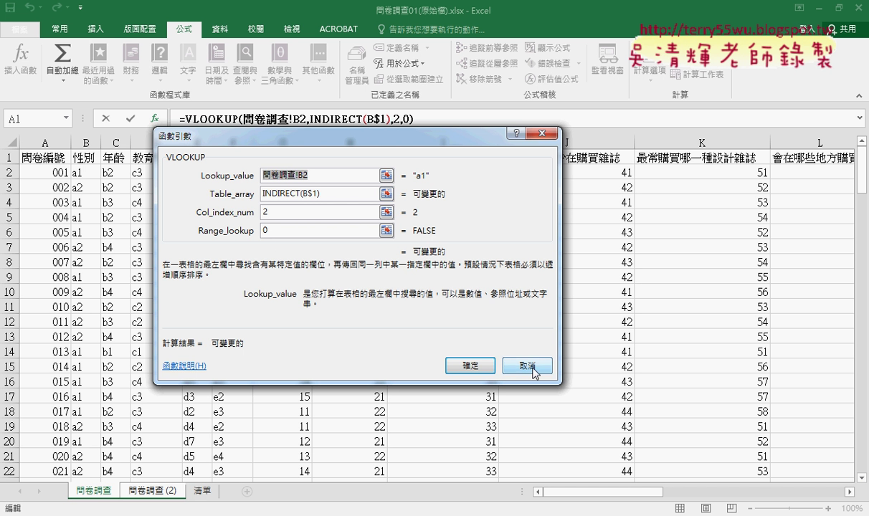
click(507, 365)
click(203, 492)
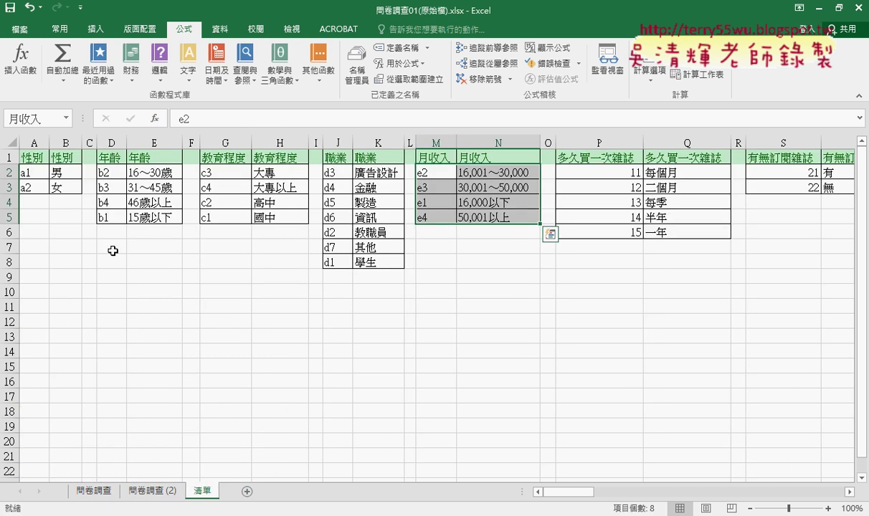
drag(36, 172, 68, 188)
click(34, 156)
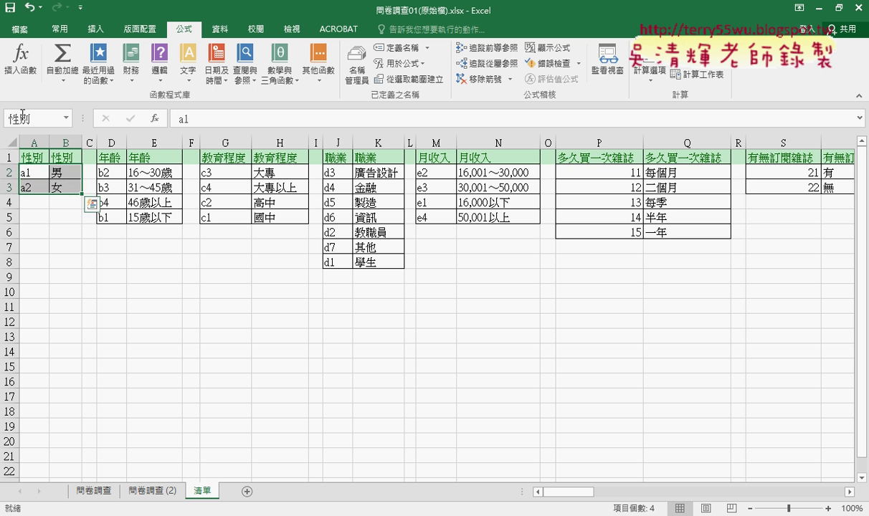
- Name P2:Q6 as 多久買一次雜誌 and S2:T3 as 有無訂閱雜誌 from their headers
click(602, 156)
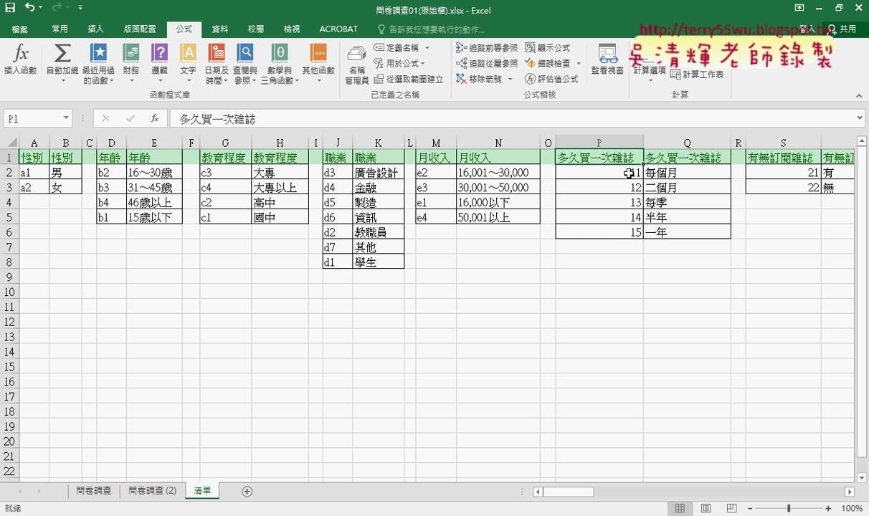
key(ctrl+c)
drag(613, 172, 680, 232)
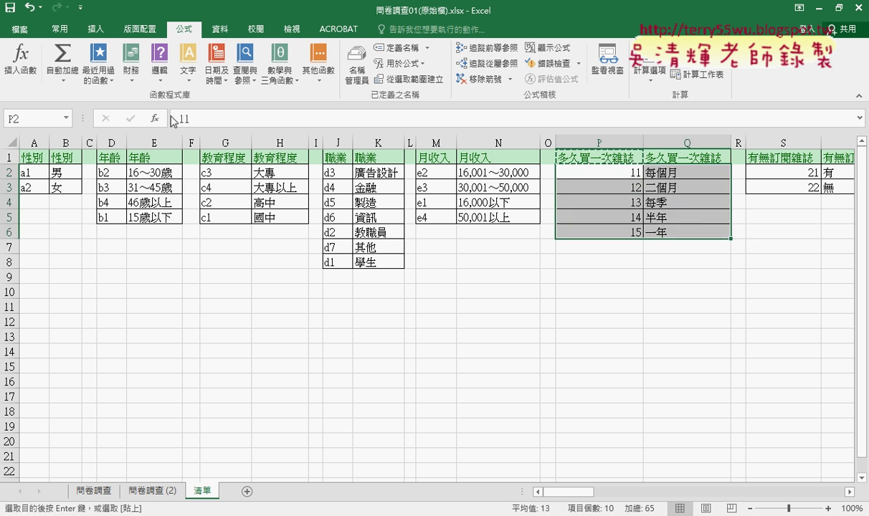
click(36, 118)
key(ctrl+v)
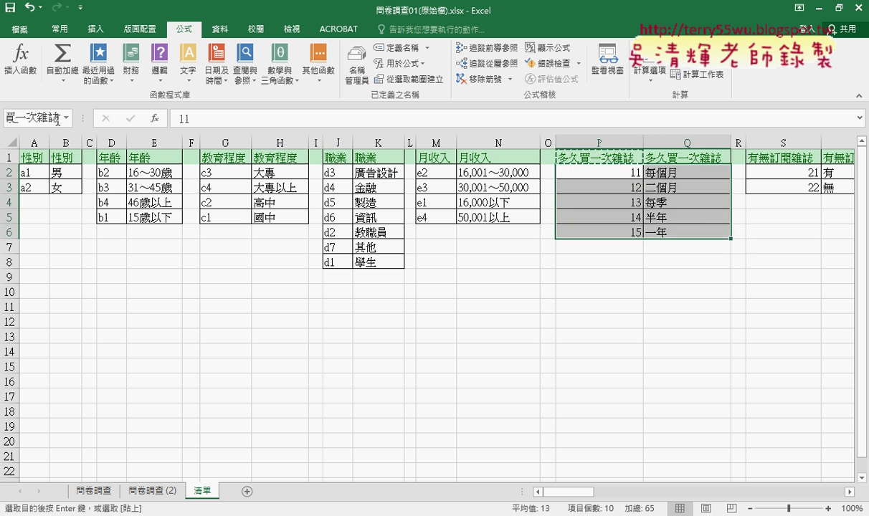
key(Return)
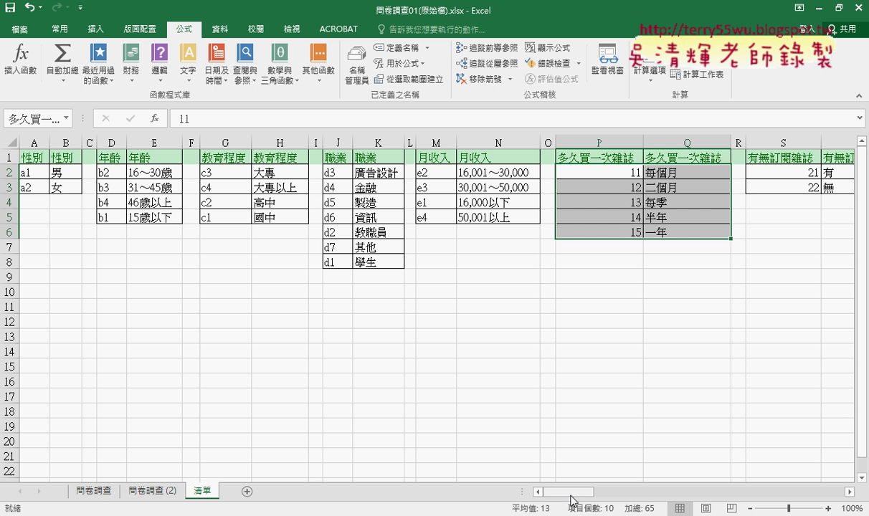
drag(568, 491, 641, 492)
click(441, 156)
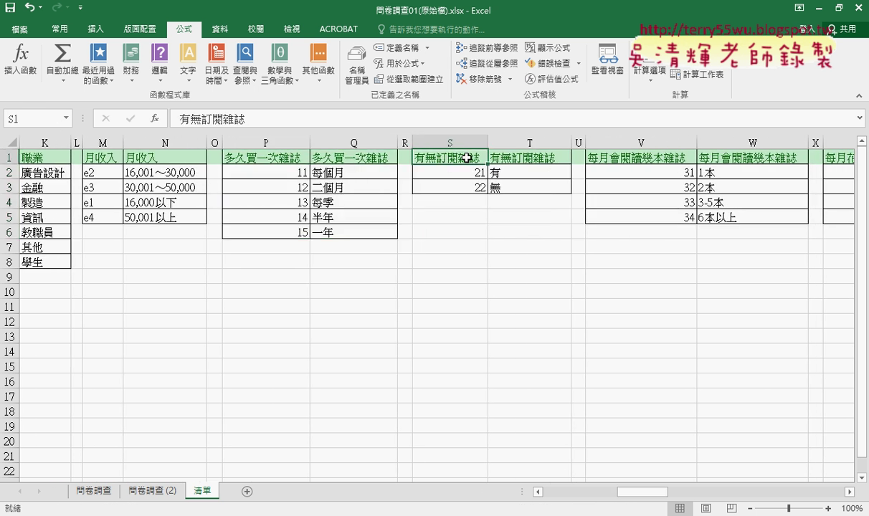
key(ctrl+c)
drag(469, 173, 515, 189)
click(62, 119)
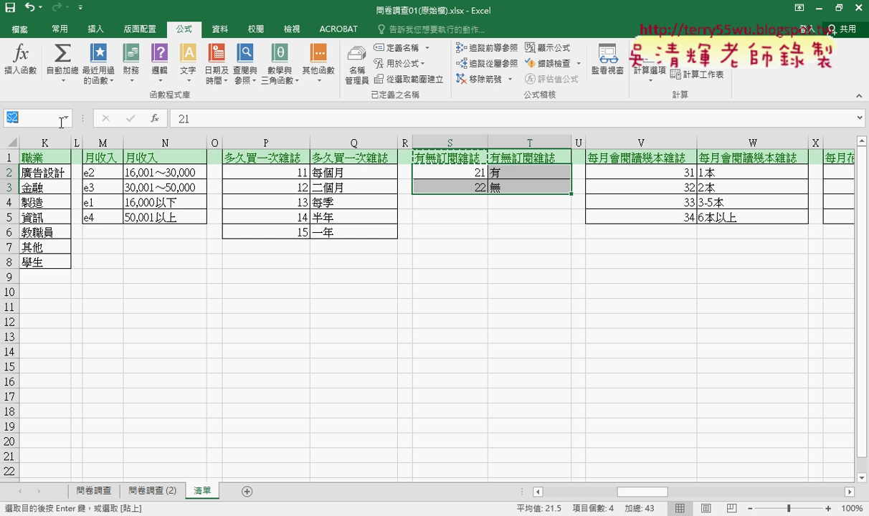
key(ctrl+v)
key(Return)
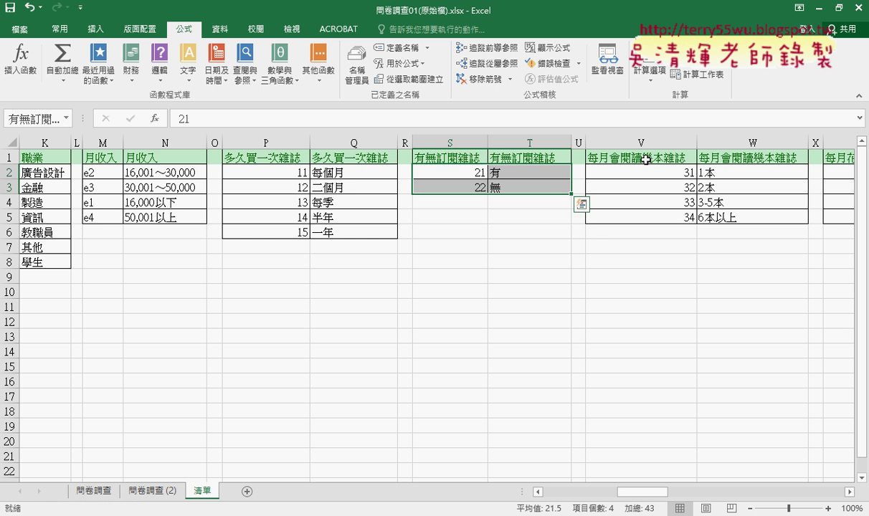
- Name V2:W5 as 每月會閱讀幾本雜誌 and Y2:Z5 as 每月花費多少在購買雜誌
click(611, 152)
key(ctrl+c)
drag(659, 170, 799, 217)
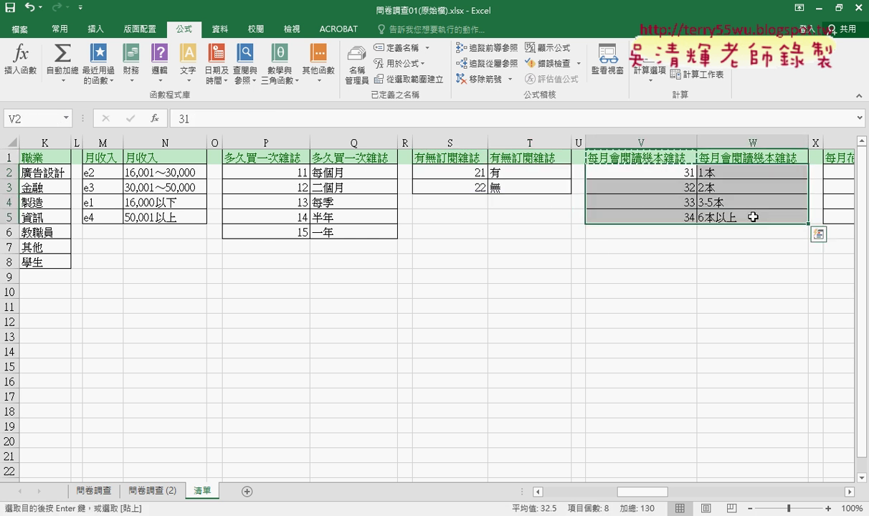
click(48, 115)
key(ctrl+v)
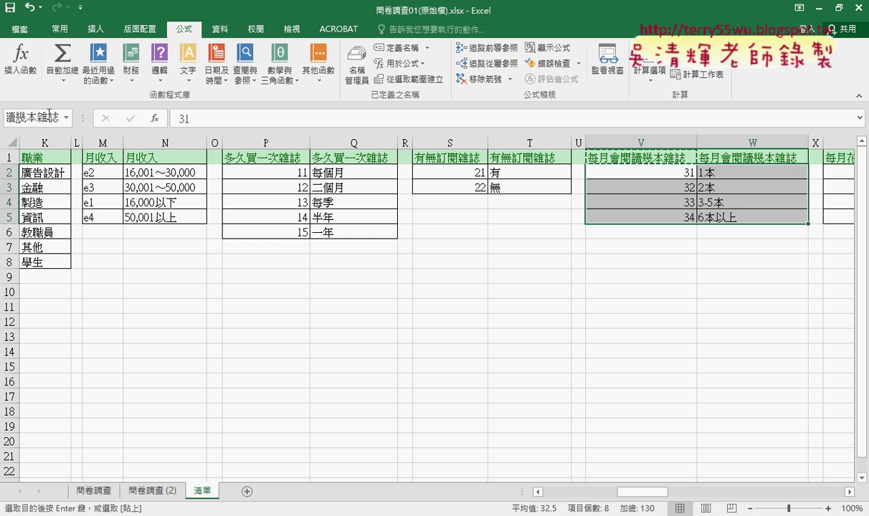
key(Return)
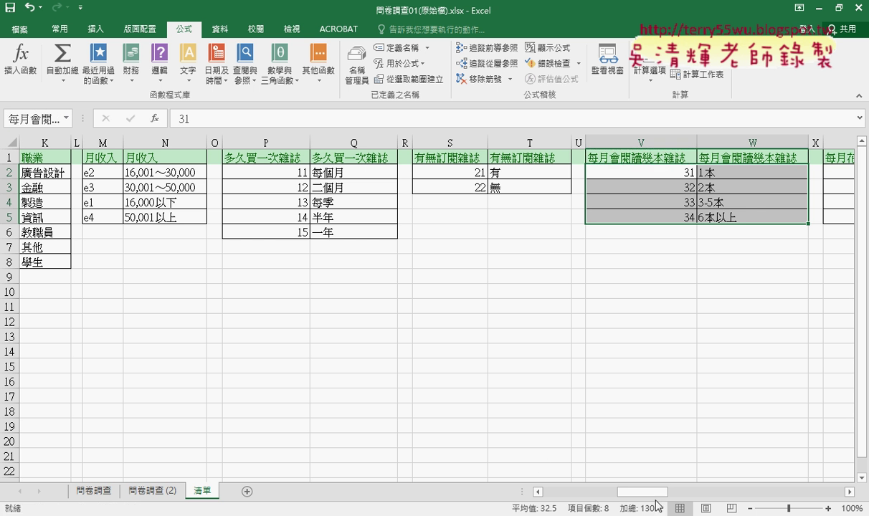
drag(624, 492, 676, 492)
click(531, 158)
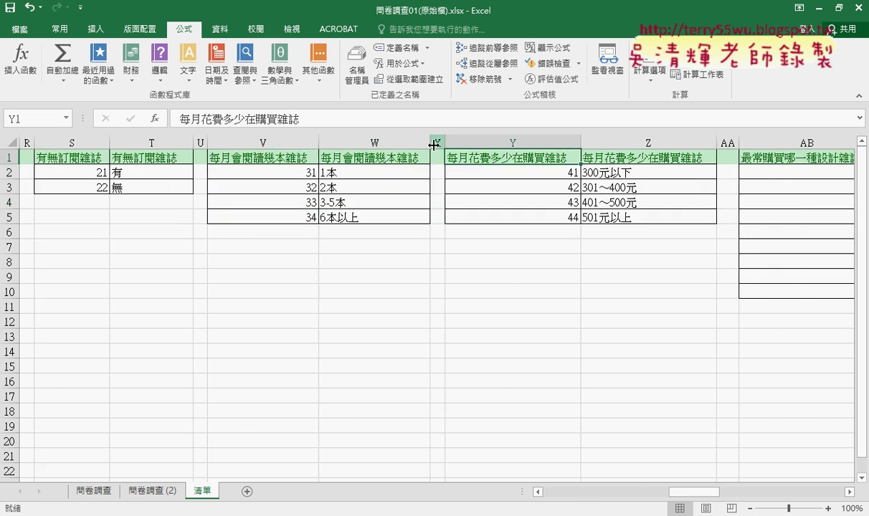
key(ctrl+c)
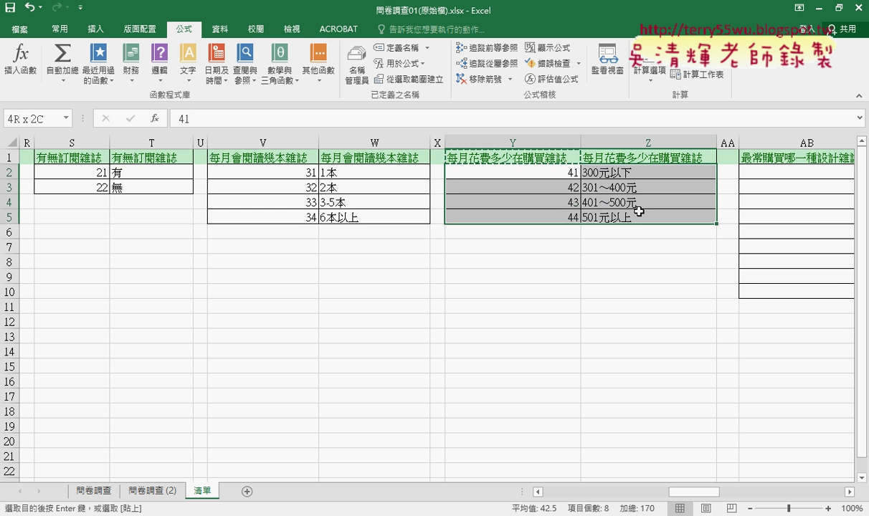
drag(501, 175, 687, 218)
click(58, 116)
key(ctrl+v)
key(Return)
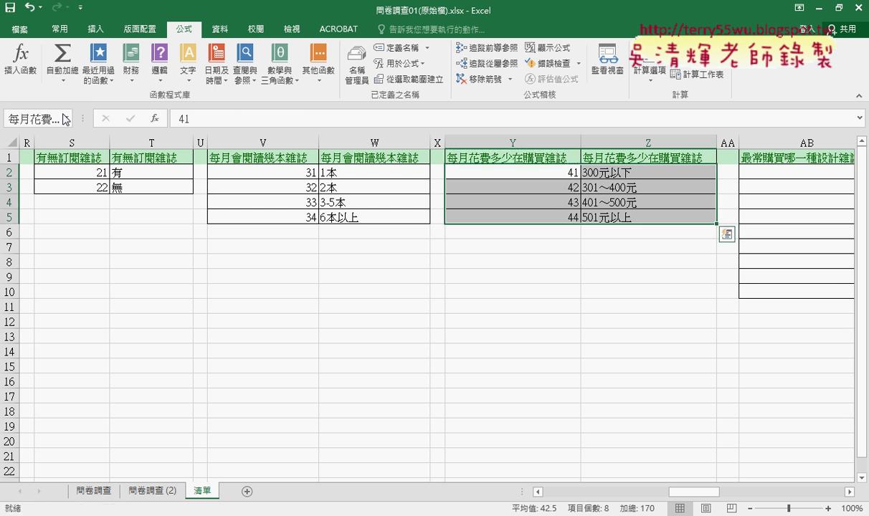
click(848, 158)
- Name AB2:AC10 as 最常購買哪一種設計雜誌 and AE2:AF6 as 會在哪些地方購買
key(ctrl+c)
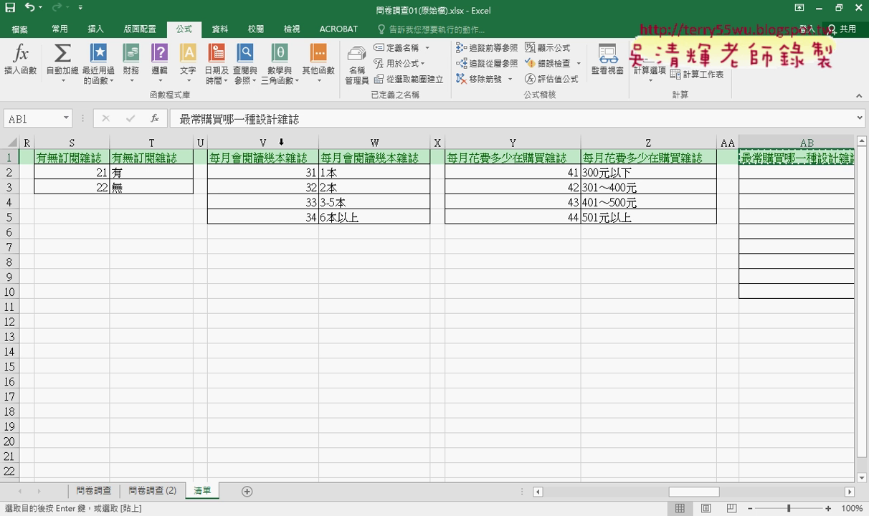
drag(717, 492, 760, 491)
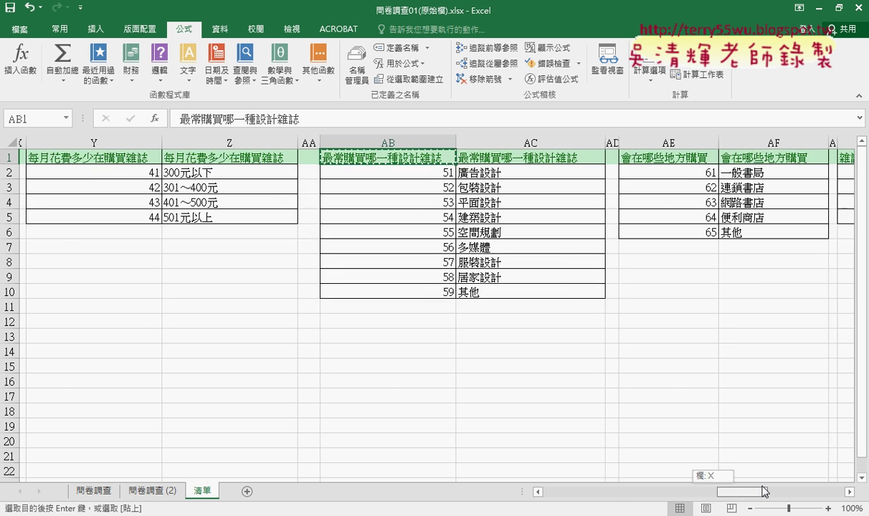
click(402, 168)
drag(402, 169, 573, 291)
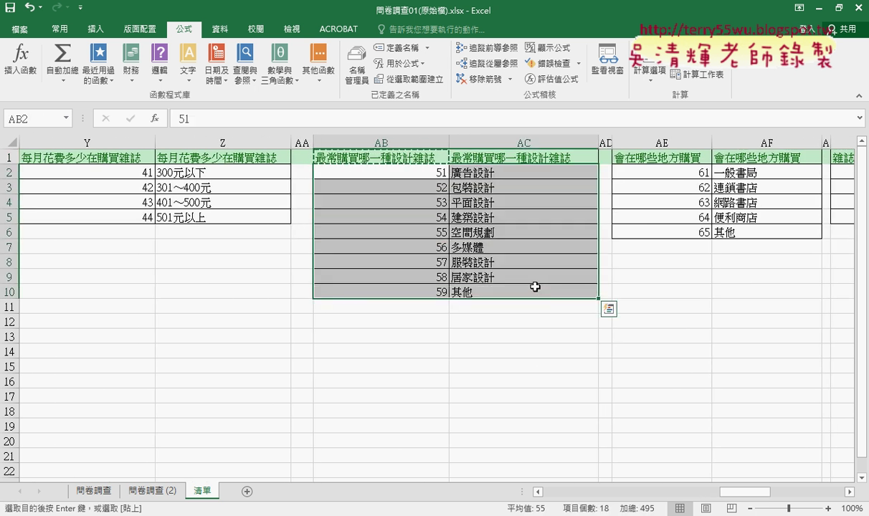
click(59, 118)
key(ctrl+v)
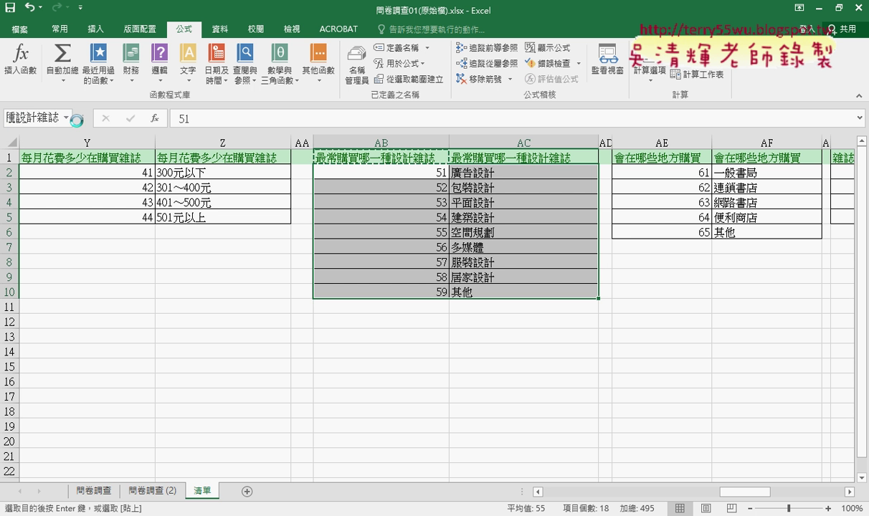
key(Return)
click(630, 157)
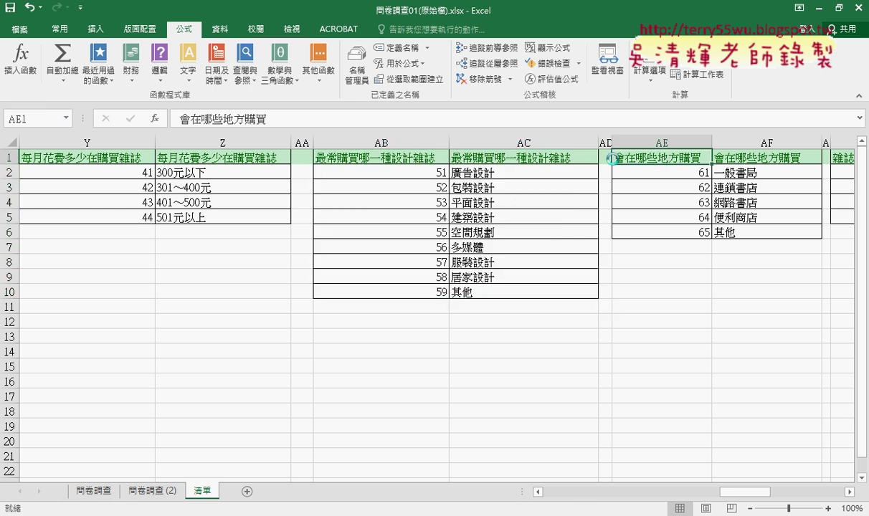
key(ctrl+c)
drag(659, 172, 766, 235)
click(35, 118)
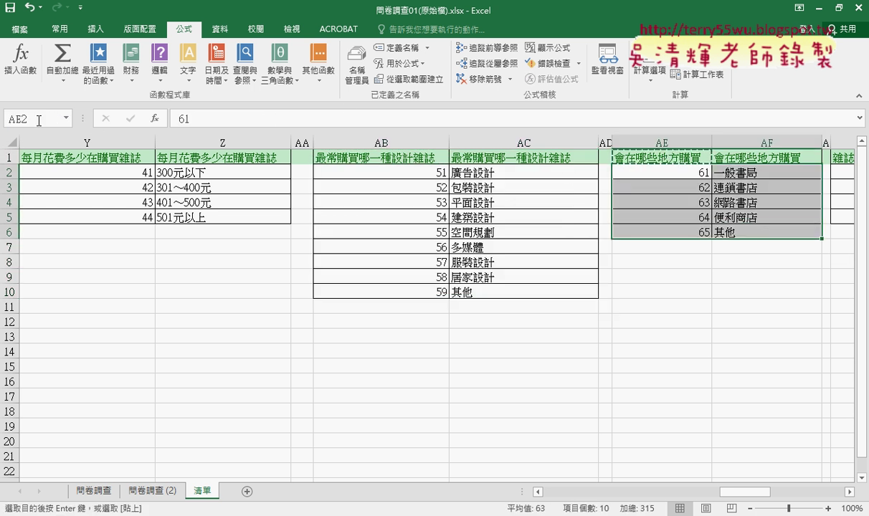
key(ctrl+v)
key(Return)
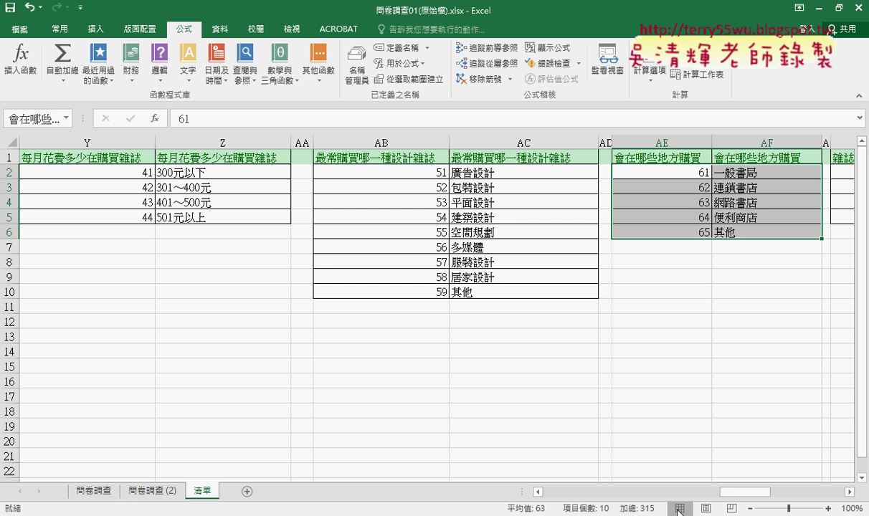
- Name the AH2:AI5 price list and the AK2:AL5 list as 雜誌多久發行一次比較好, using their headers
drag(732, 492, 762, 496)
click(437, 158)
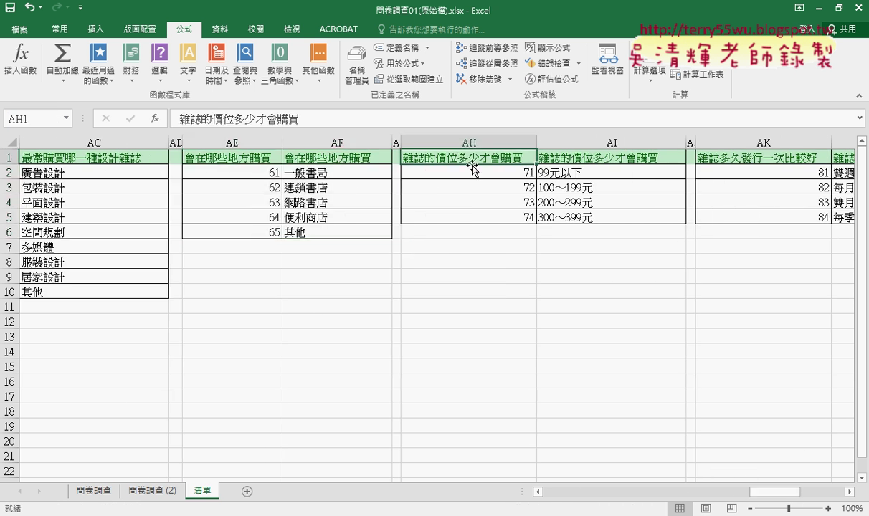
key(ctrl+c)
drag(437, 172, 577, 215)
click(46, 119)
key(ctrl+v)
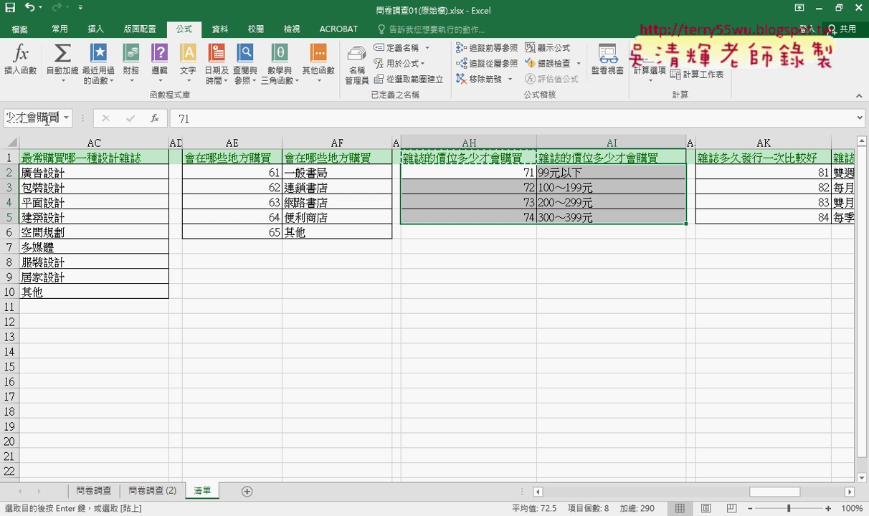
key(Return)
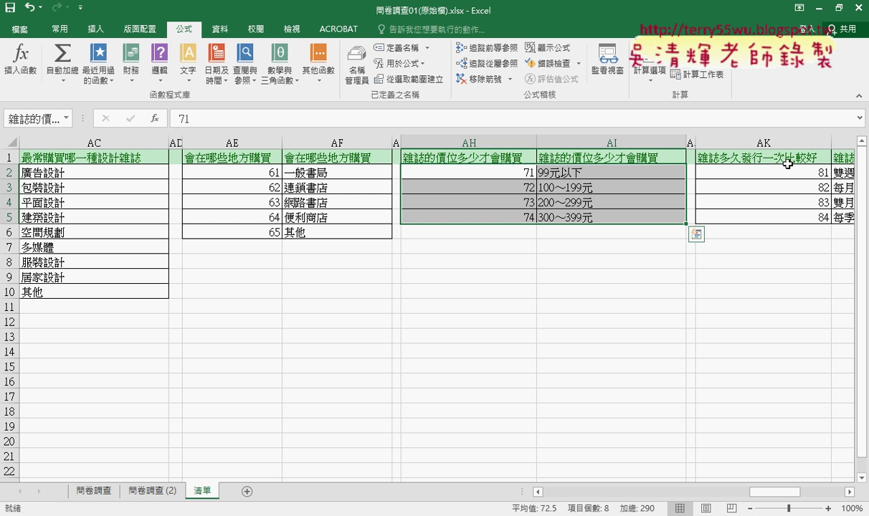
click(745, 156)
key(ctrl+c)
mouse_move(753, 173)
mouse_down()
mouse_move(865, 210)
mouse_move(766, 211)
mouse_up()
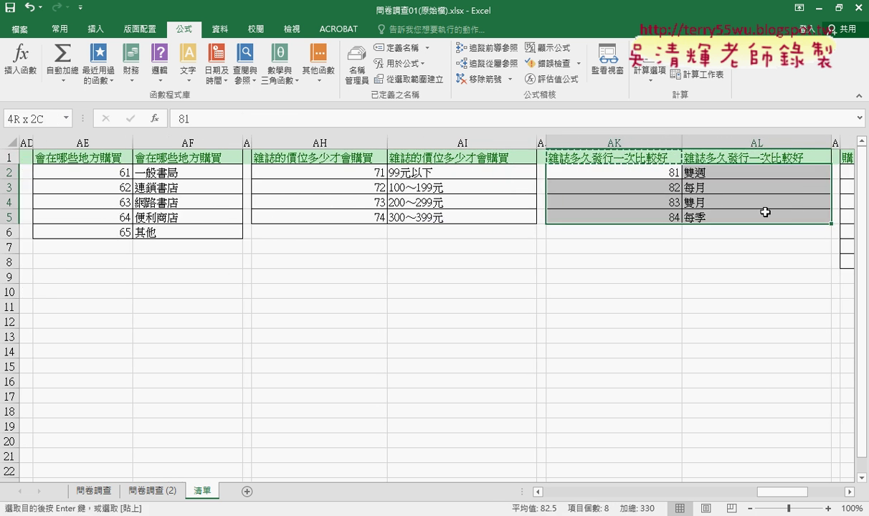
click(44, 116)
key(ctrl+v)
key(Return)
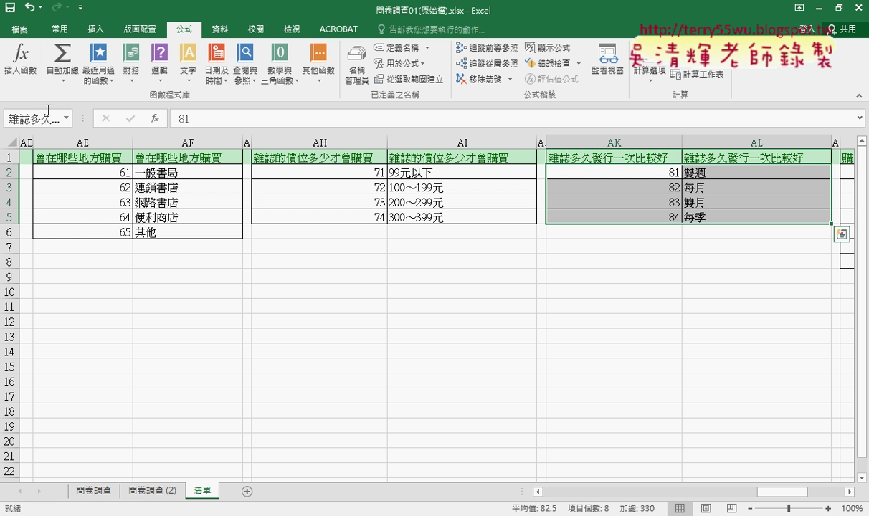
- Name the AN2:AO8 purchase-factor list as 購買時的主要考量因素
drag(774, 492, 803, 491)
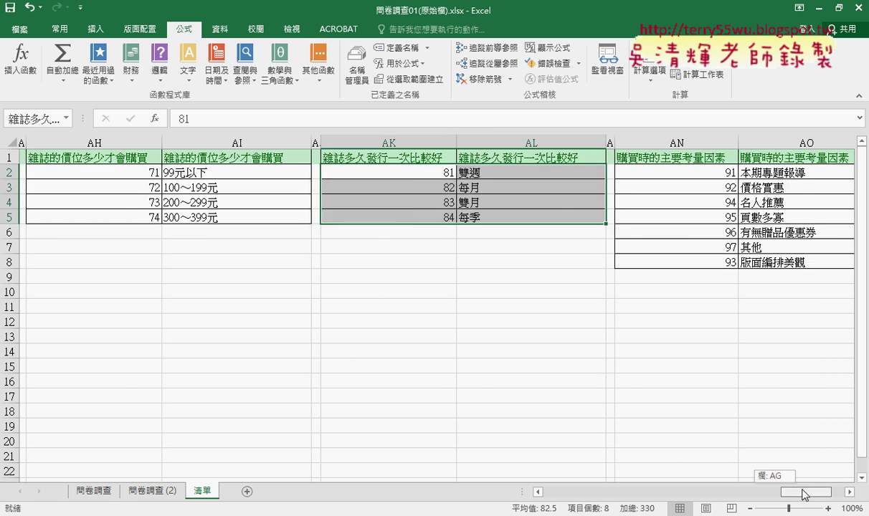
mouse_move(720, 157)
mouse_down()
mouse_move(660, 157)
mouse_move(788, 262)
mouse_up()
key(ctrl+c)
click(54, 116)
key(ctrl+v)
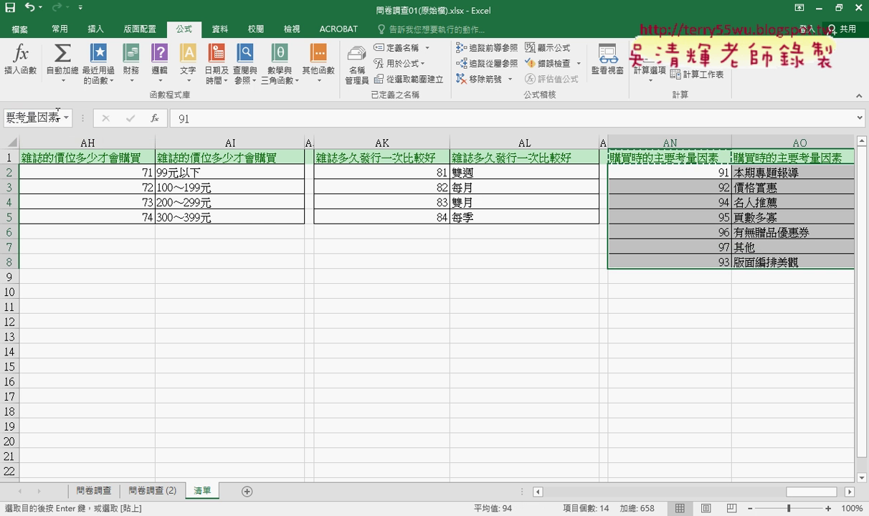
key(Return)
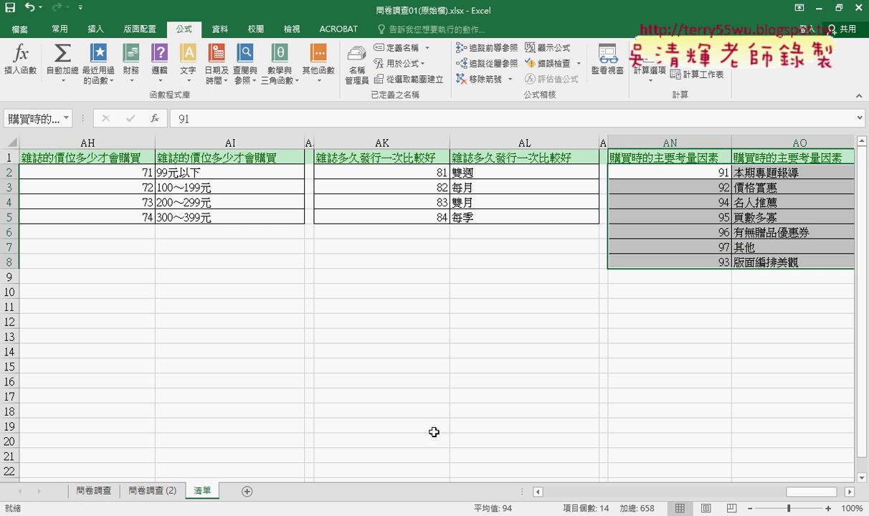
drag(799, 494, 839, 499)
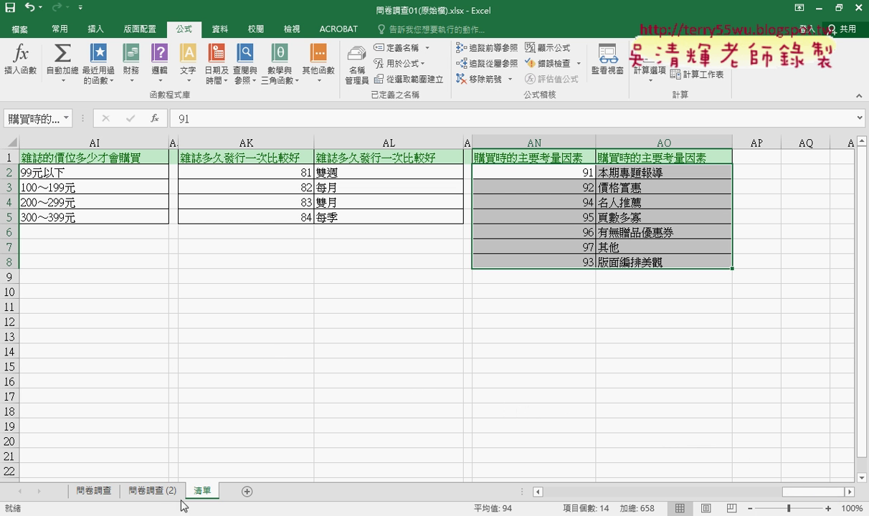
- On 問卷調查 (2), clear the formulas in C2:F151 and select B3 down to row 151
click(150, 492)
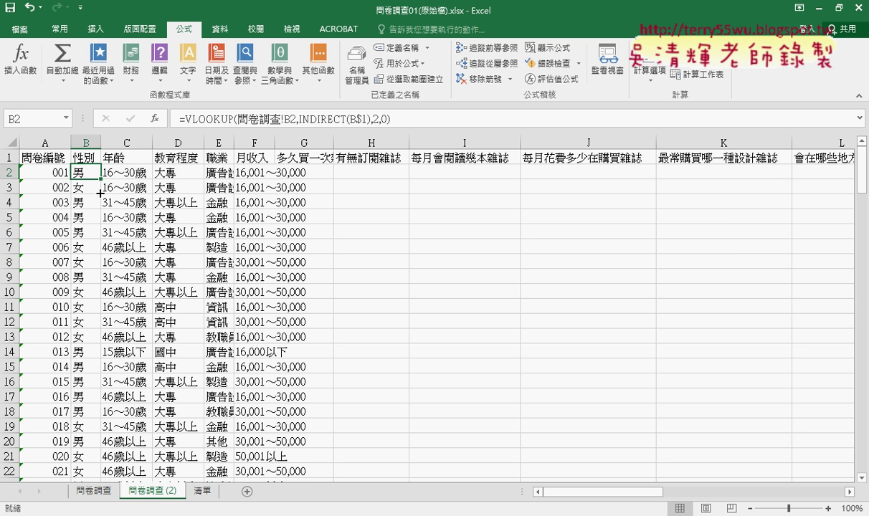
click(121, 172)
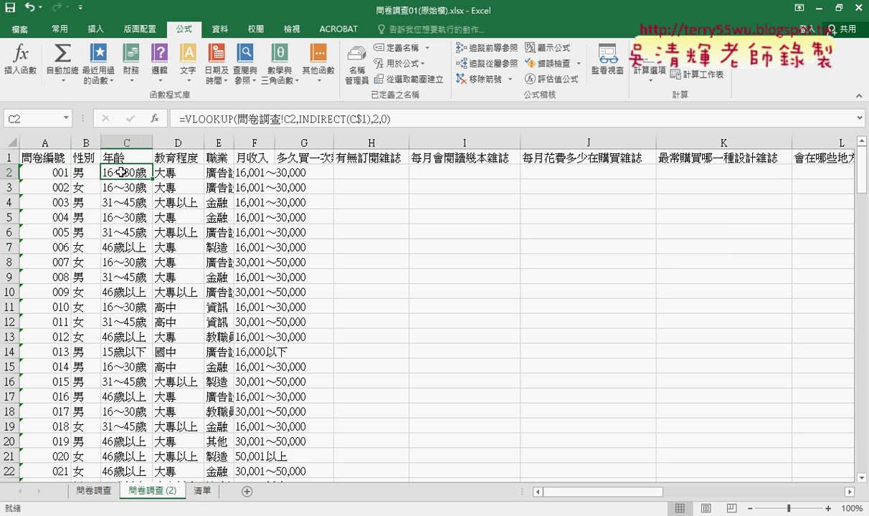
key(shift+Right)
key(shift+Right)
key(shift+Right)
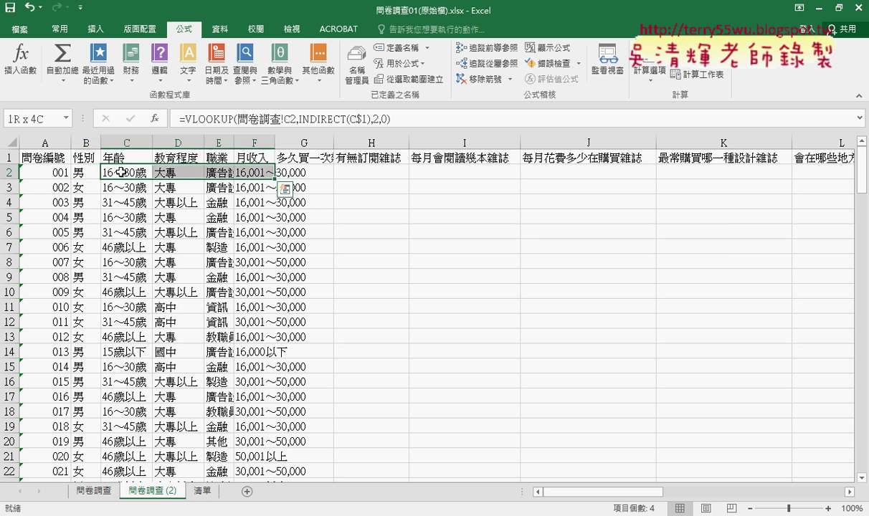
key(ctrl+shift+Down)
key(Delete)
key(ctrl+BackSpace)
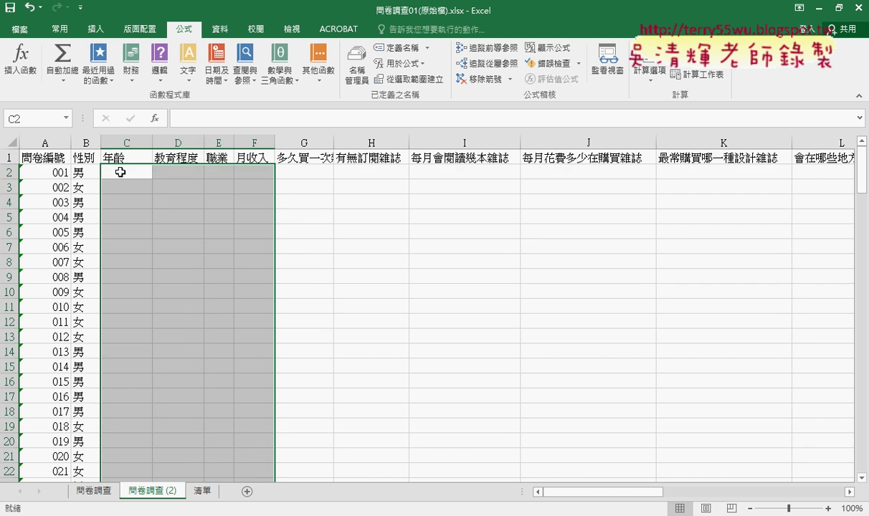
click(81, 187)
key(ctrl+shift+Down)
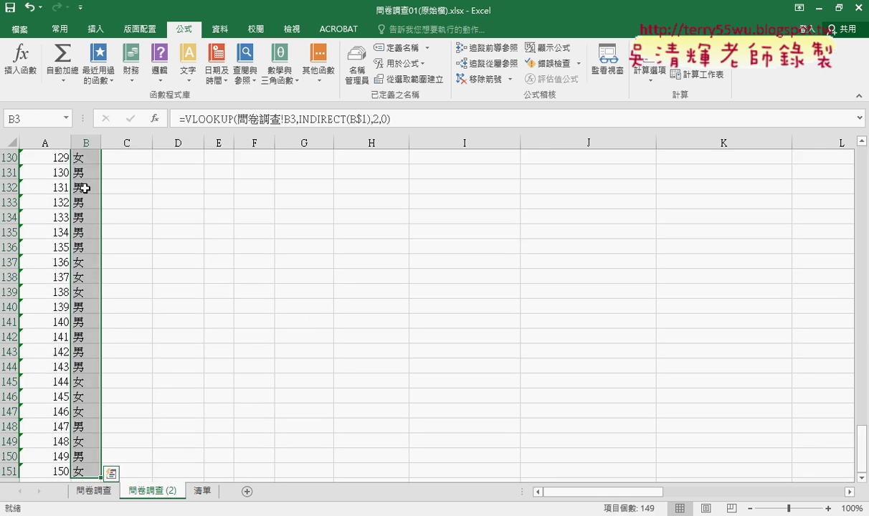
- Clear B3:B151 and copy the B2 formula across to column O
key(Delete)
key(ctrl+BackSpace)
click(82, 172)
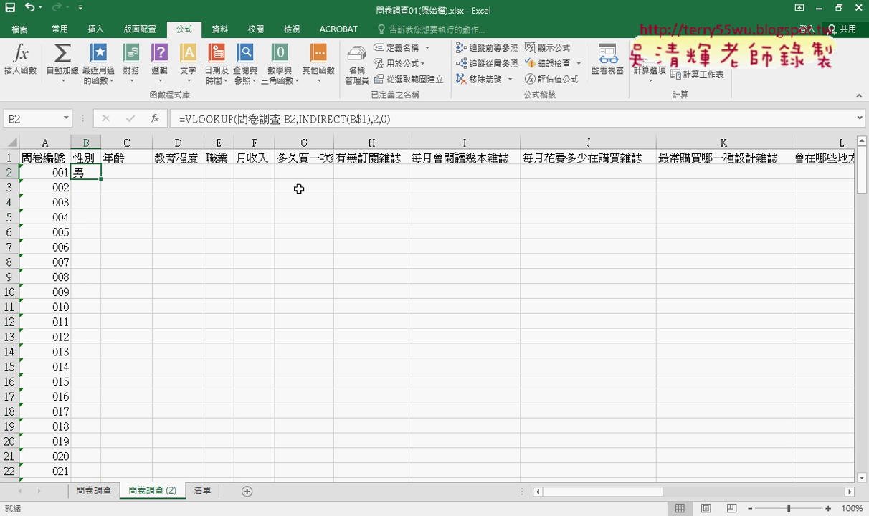
drag(100, 180, 786, 192)
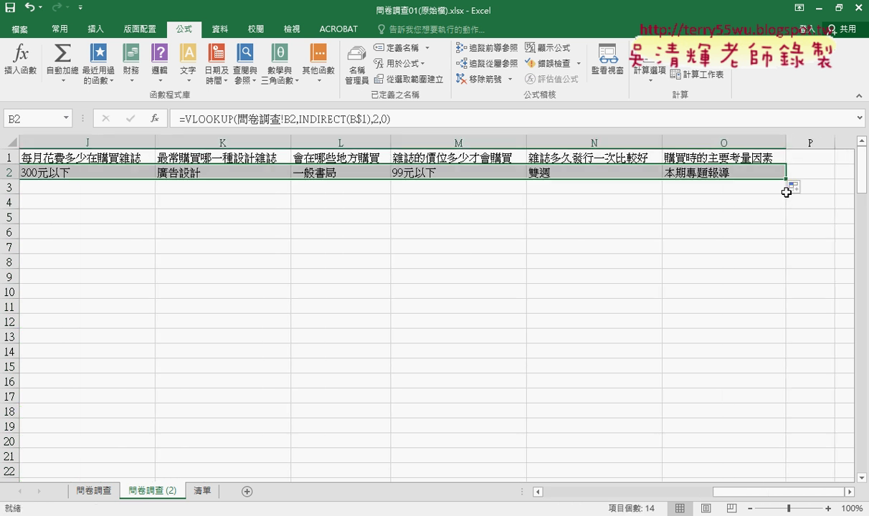
- Fill the row 2 formulas down to row 151 and scroll through the decoded answers
mouse_move(746, 492)
mouse_down()
mouse_move(476, 497)
mouse_move(717, 495)
mouse_up()
drag(753, 494, 550, 499)
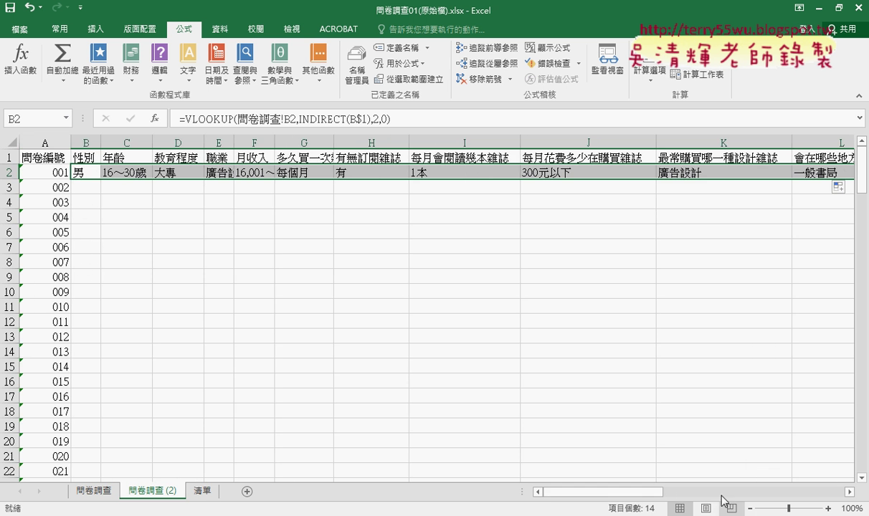
drag(620, 493, 846, 494)
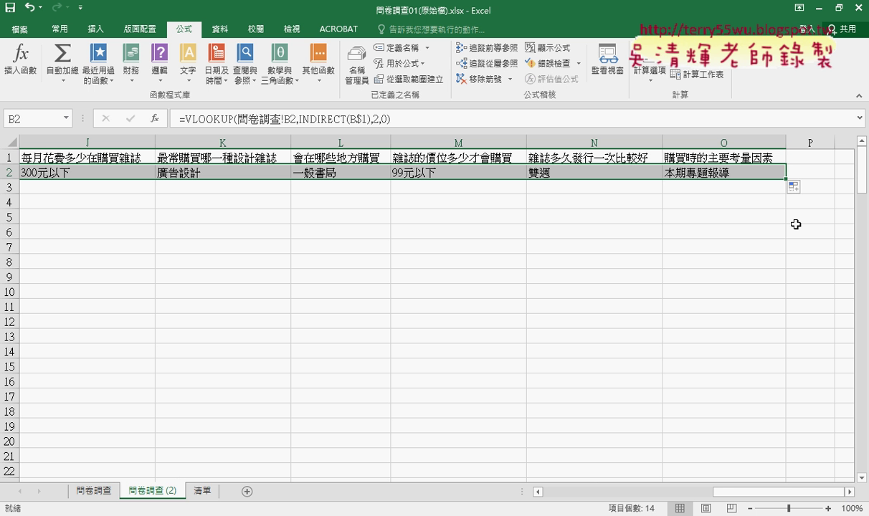
double_click(786, 179)
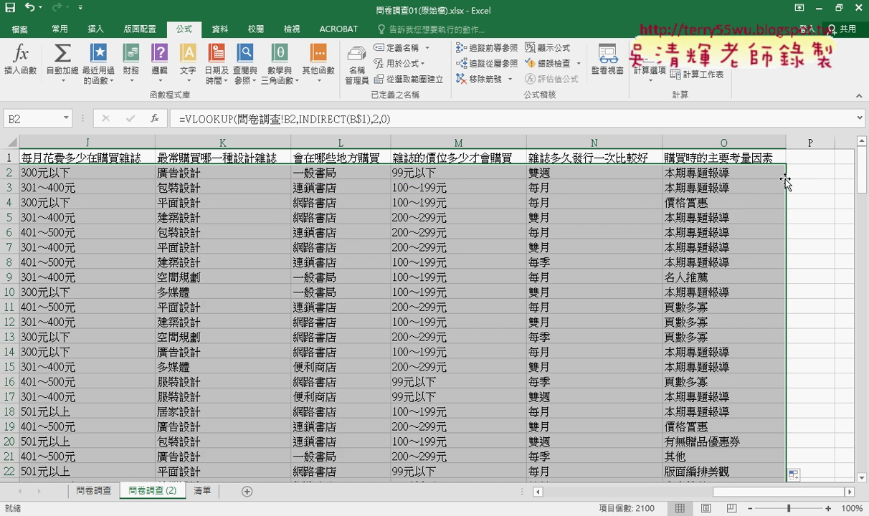
scroll(674, 369, down, 8)
scroll(674, 369, down, 4)
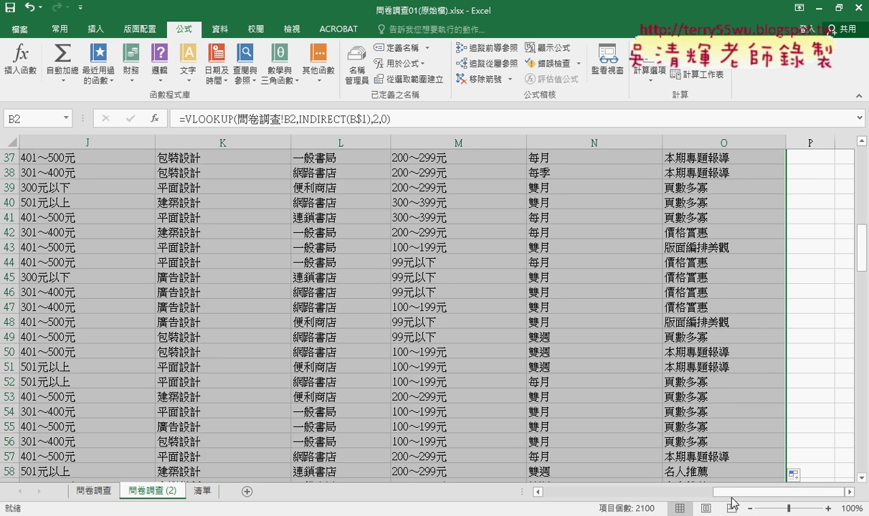
drag(717, 493, 539, 493)
scroll(358, 405, down, 5)
scroll(358, 405, down, 4)
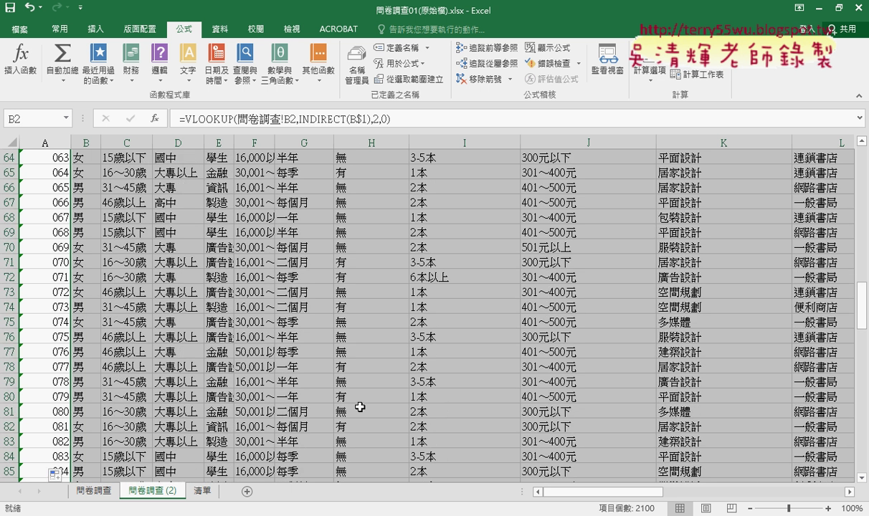
scroll(359, 405, down, 5)
scroll(360, 406, down, 3)
scroll(360, 407, up, 5)
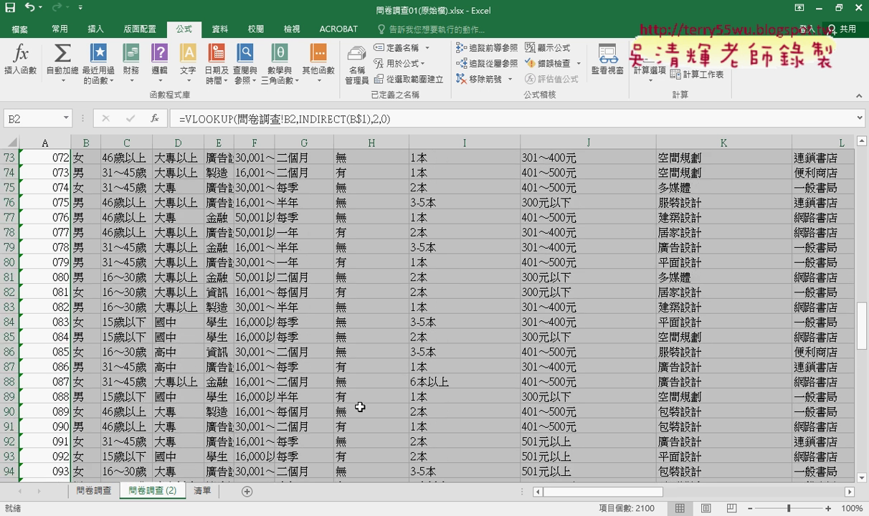
scroll(359, 407, up, 12)
scroll(360, 406, up, 5)
scroll(360, 407, up, 7)
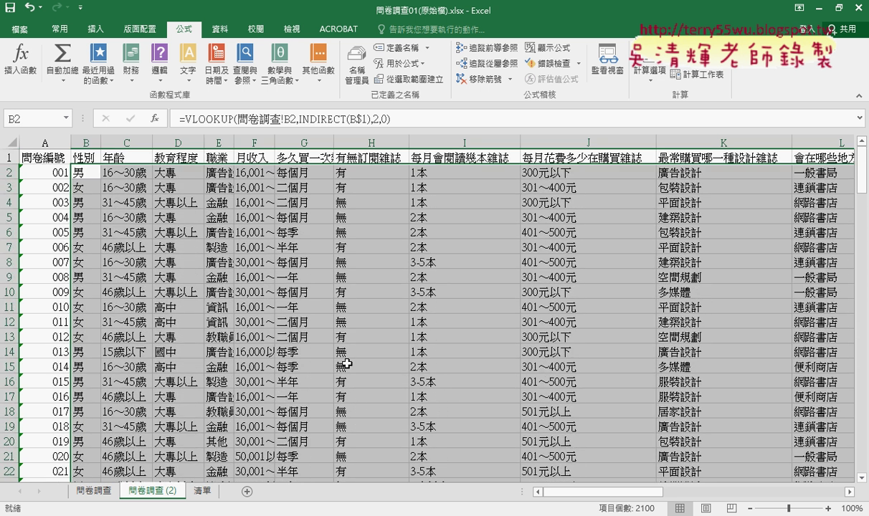
click(307, 276)
- Insert a PivotTable on a new sheet with 性別 as rows and a gender count
click(100, 30)
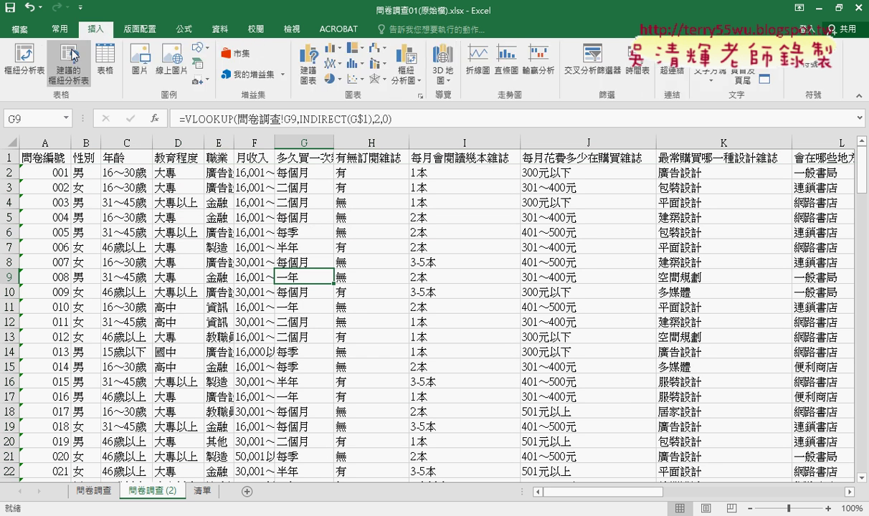
click(30, 61)
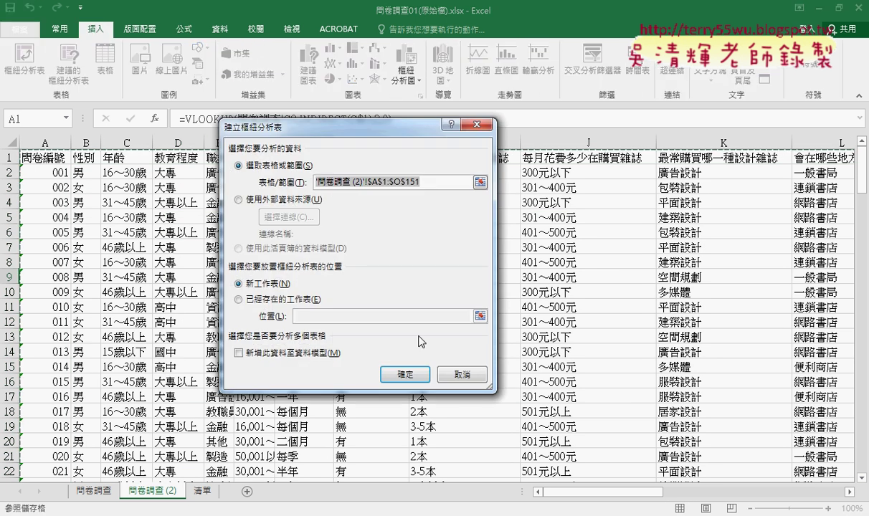
click(406, 374)
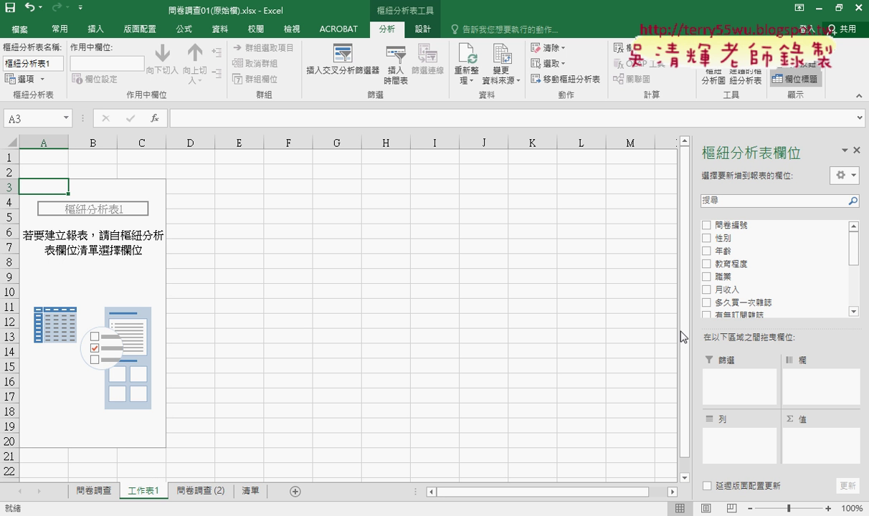
drag(807, 242, 709, 438)
drag(722, 228, 810, 441)
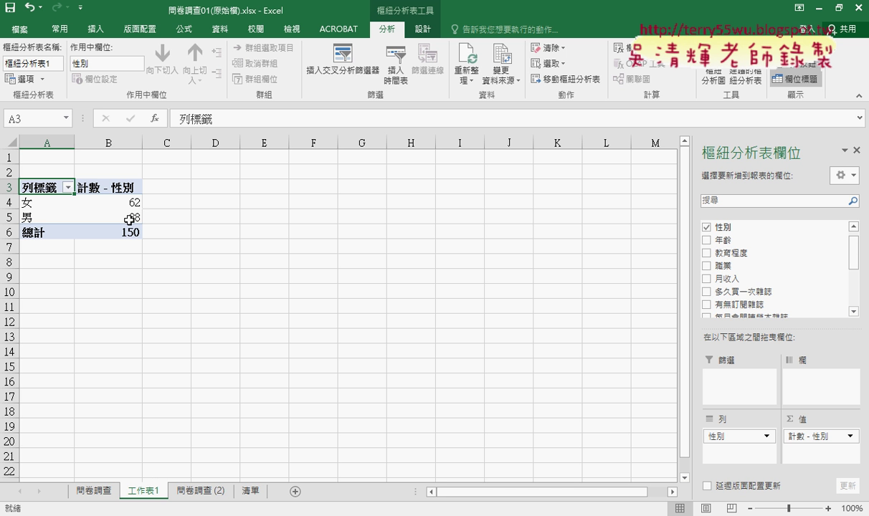
- Rework the pivot to count 年齡 by 最常購買哪一種設計雜誌, then select B4:B12
mouse_move(129, 220)
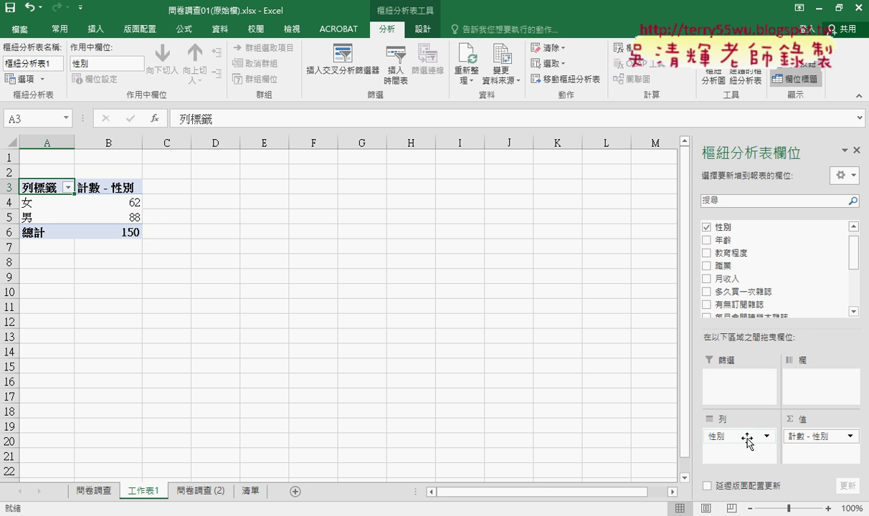
drag(731, 436, 801, 252)
drag(738, 243, 723, 423)
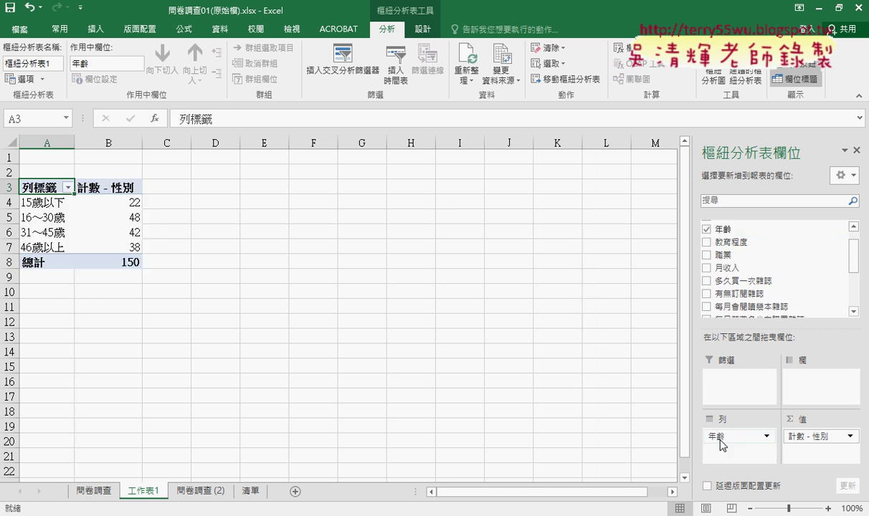
mouse_move(796, 436)
mouse_down()
mouse_move(820, 364)
mouse_move(803, 250)
mouse_move(813, 445)
mouse_up()
scroll(807, 252, up, 1)
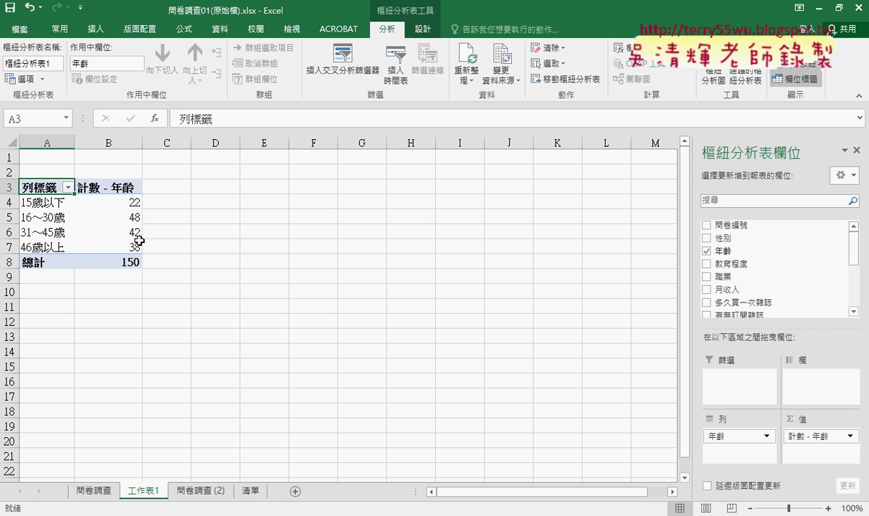
drag(858, 258, 858, 292)
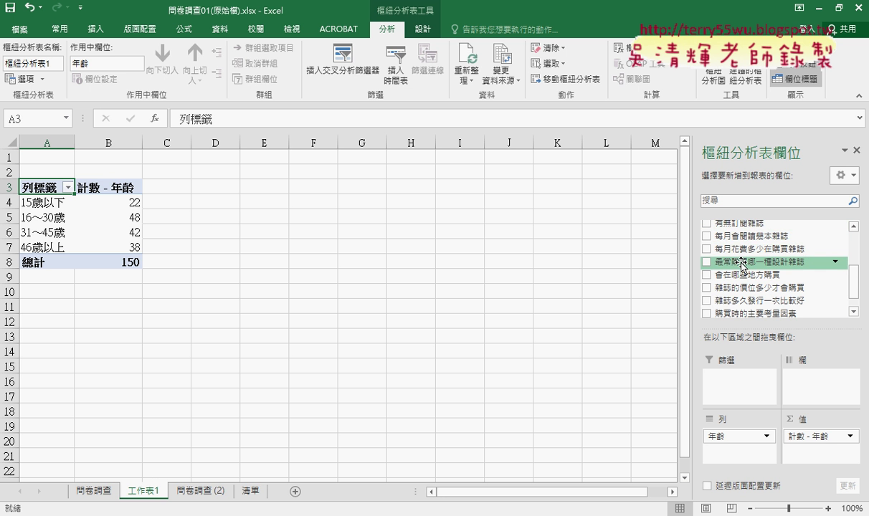
mouse_move(742, 262)
mouse_down()
mouse_move(731, 458)
mouse_move(228, 276)
mouse_up()
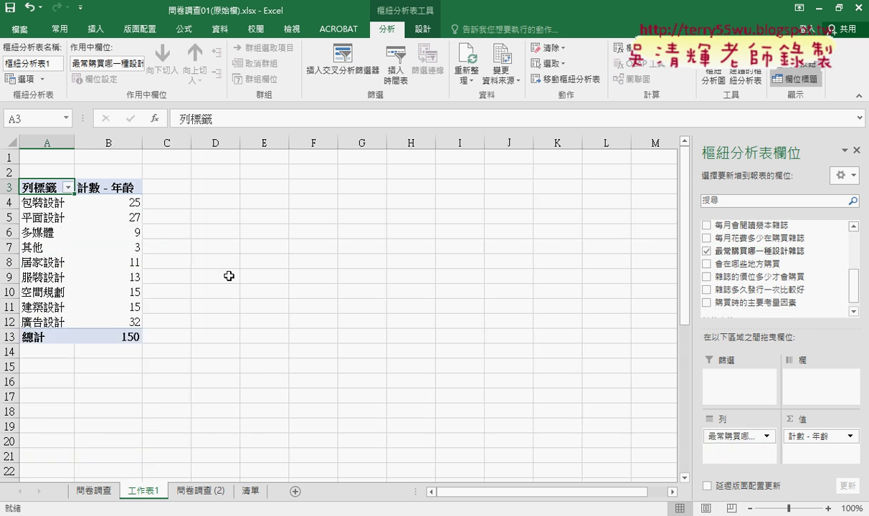
drag(125, 199, 124, 325)
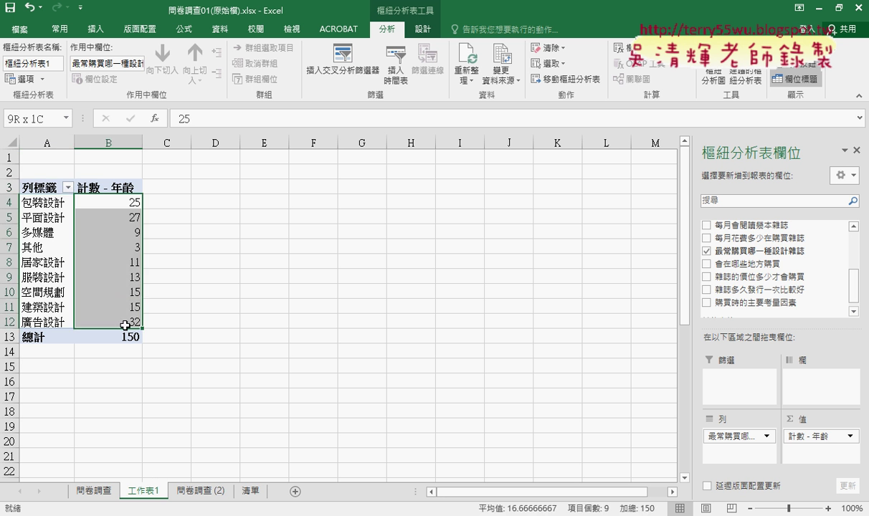
- Show the 計數 - 年齡 values as 總計百分比 (percentage of grand total)
click(821, 436)
click(817, 421)
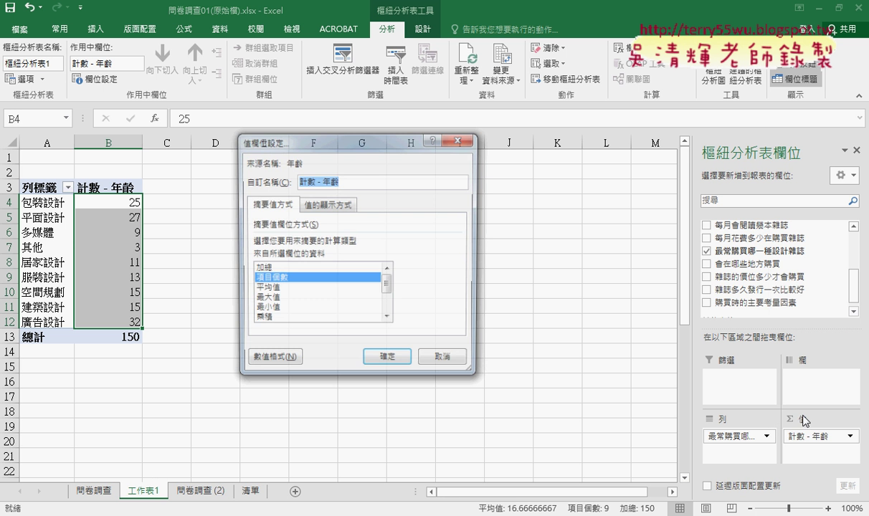
click(335, 206)
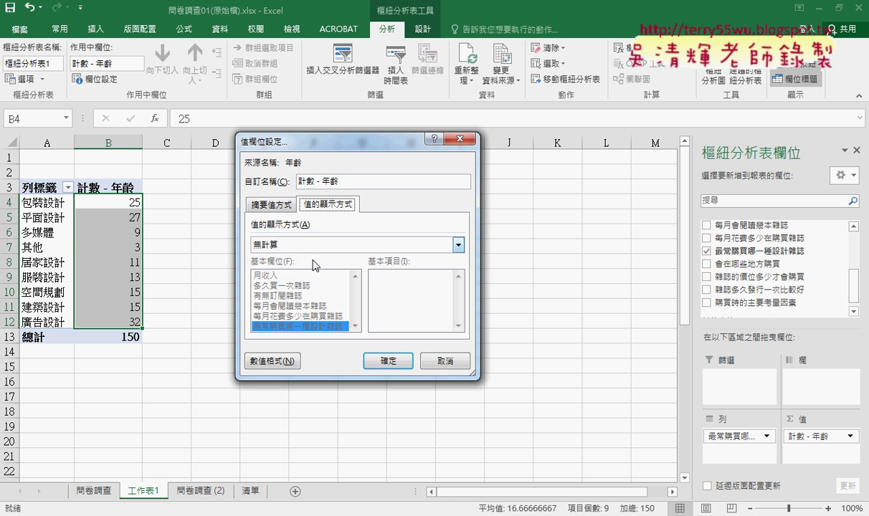
click(294, 245)
click(301, 271)
click(387, 360)
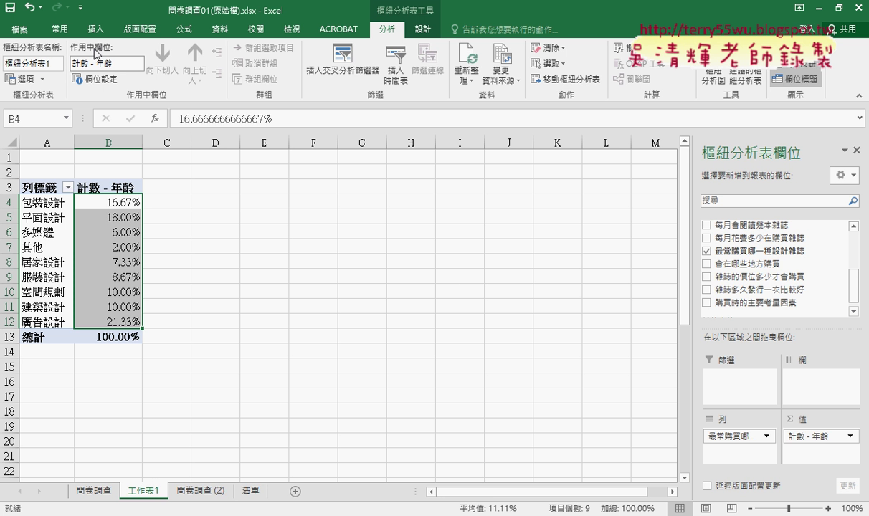
- Remove the decimals and sort the magazine types from largest to smallest share
click(62, 30)
double_click(467, 74)
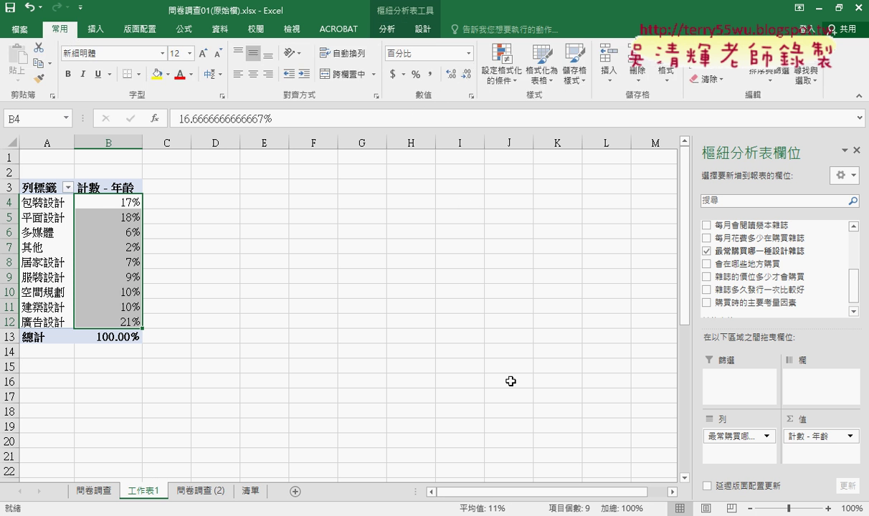
click(118, 202)
click(220, 30)
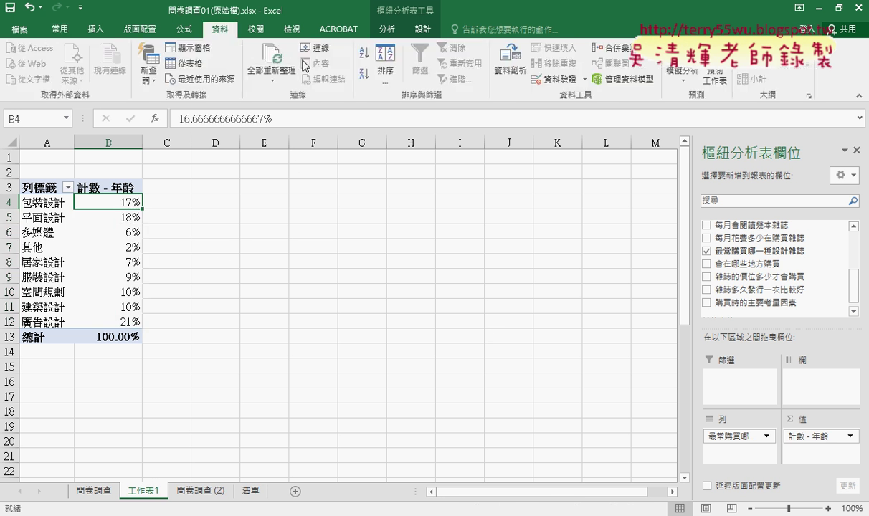
click(364, 73)
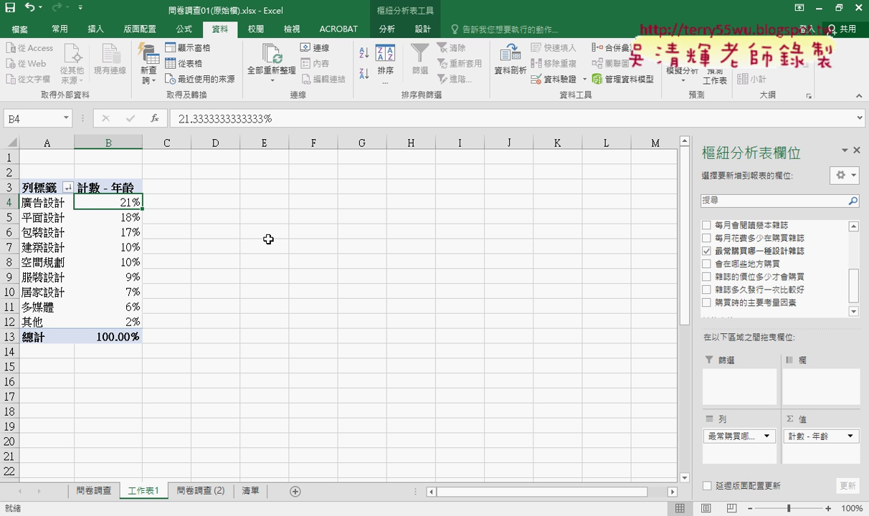
- Put 性別 in Columns to split into 女 and 男, then check the 廣告設計 values and D5 total
drag(853, 288, 852, 249)
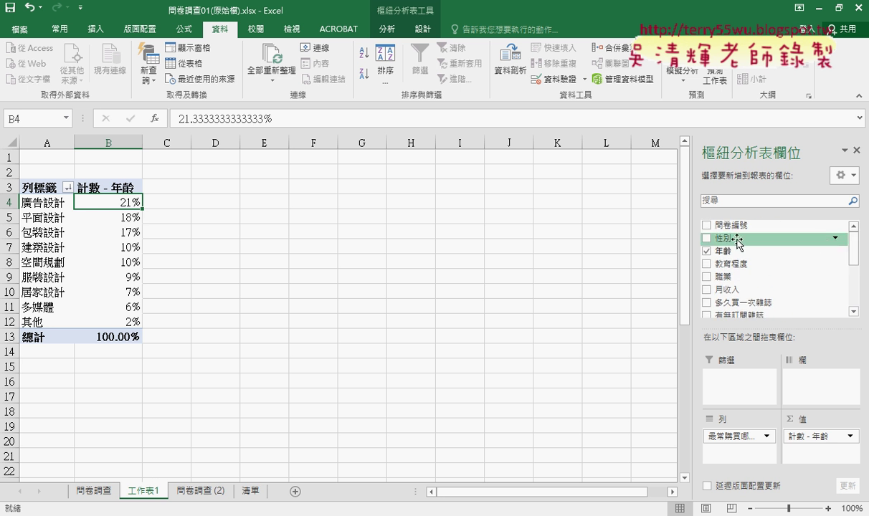
drag(737, 243, 797, 384)
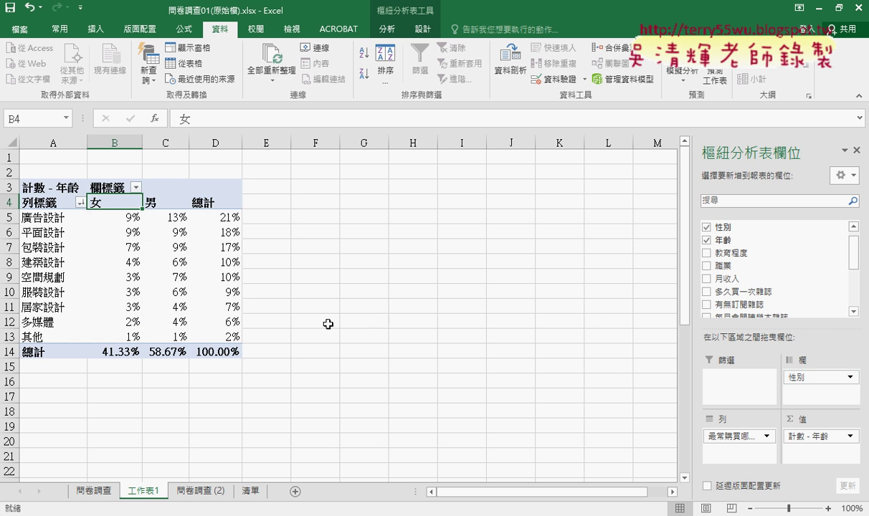
drag(105, 221, 167, 218)
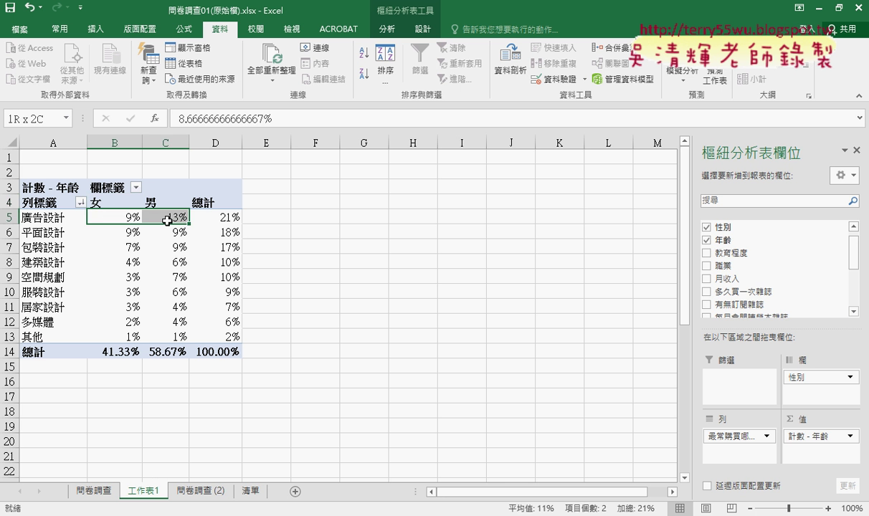
click(231, 216)
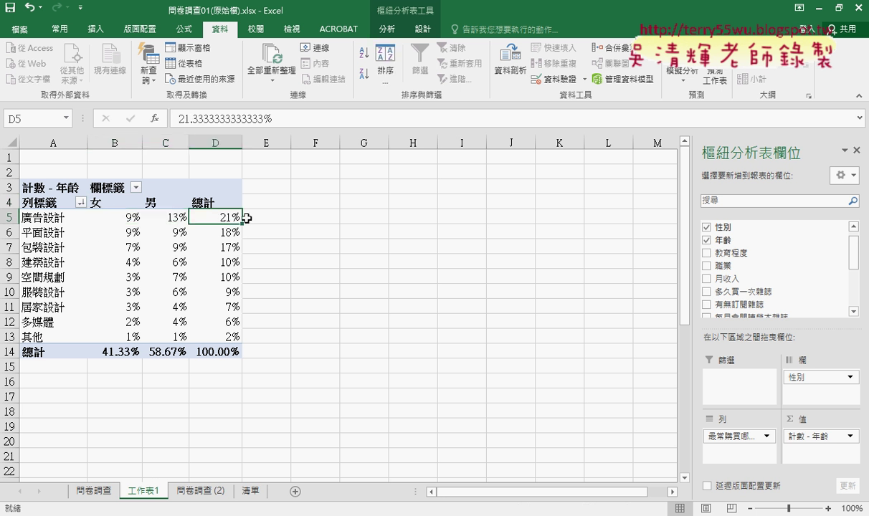
click(178, 218)
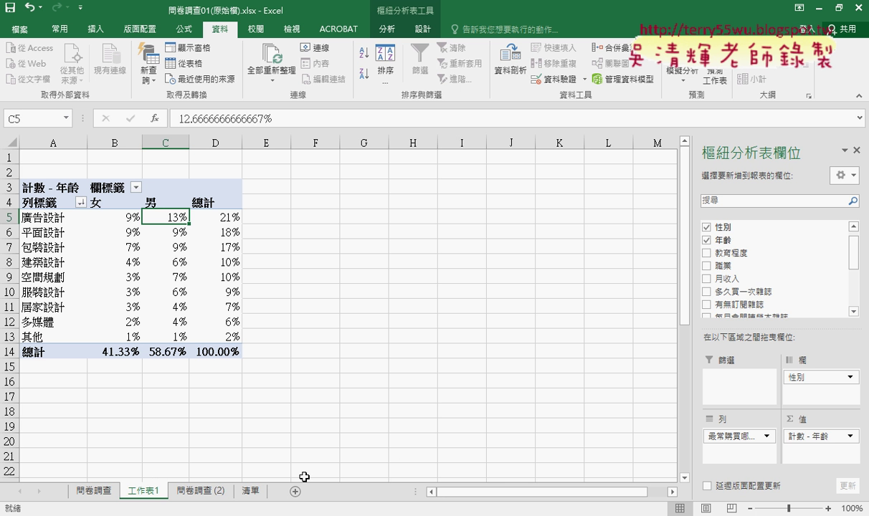
- Delete the 工作表1 pivot sheet
right_click(139, 490)
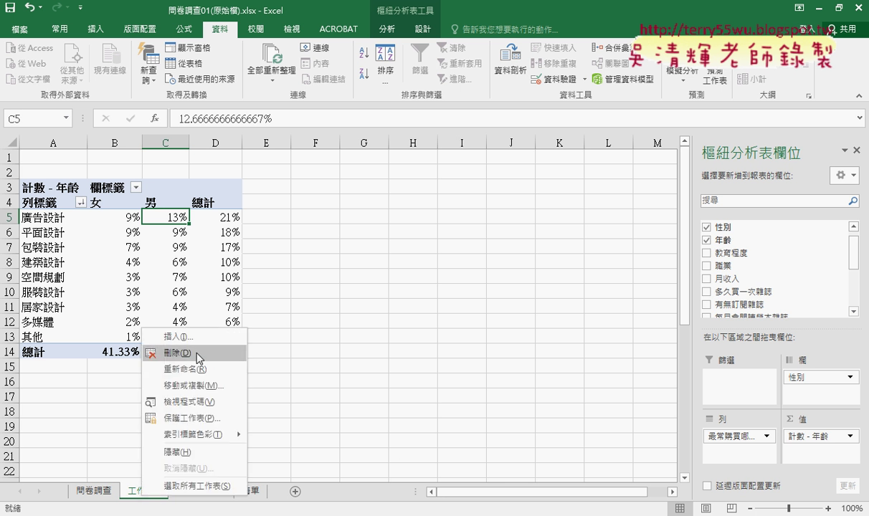
click(199, 355)
click(406, 297)
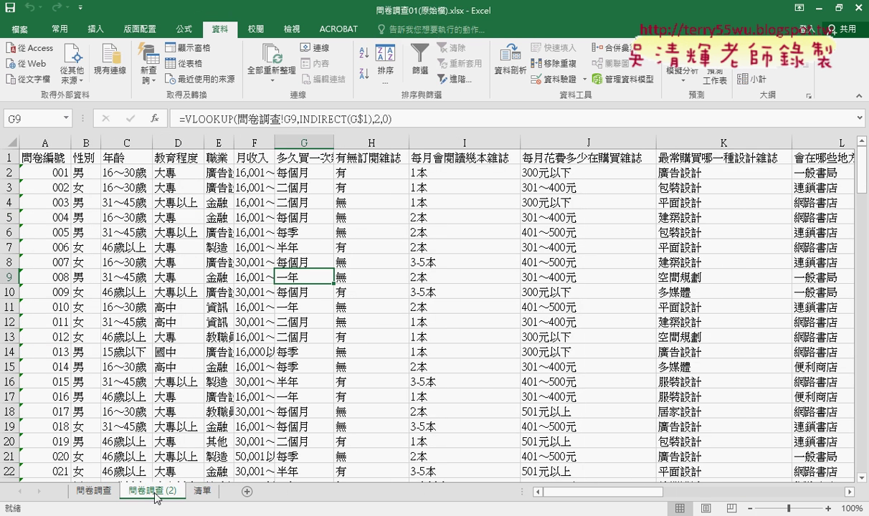
- From the coded 問卷調查 data, build a new-sheet pivot counting 性別 codes a1 and a2
click(92, 490)
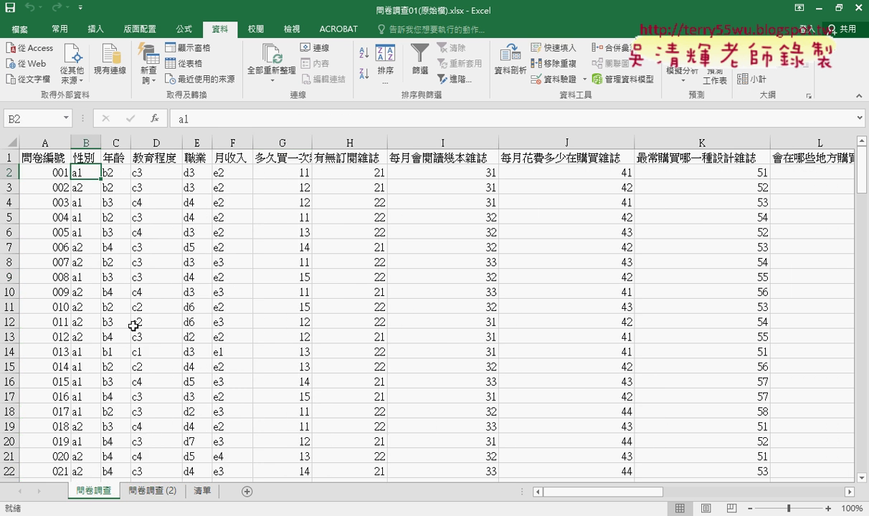
click(136, 232)
click(96, 29)
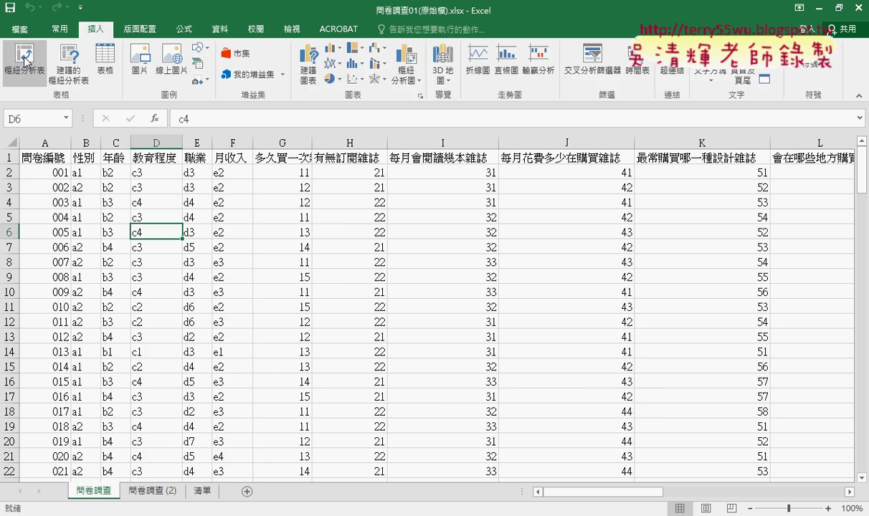
click(25, 60)
click(383, 354)
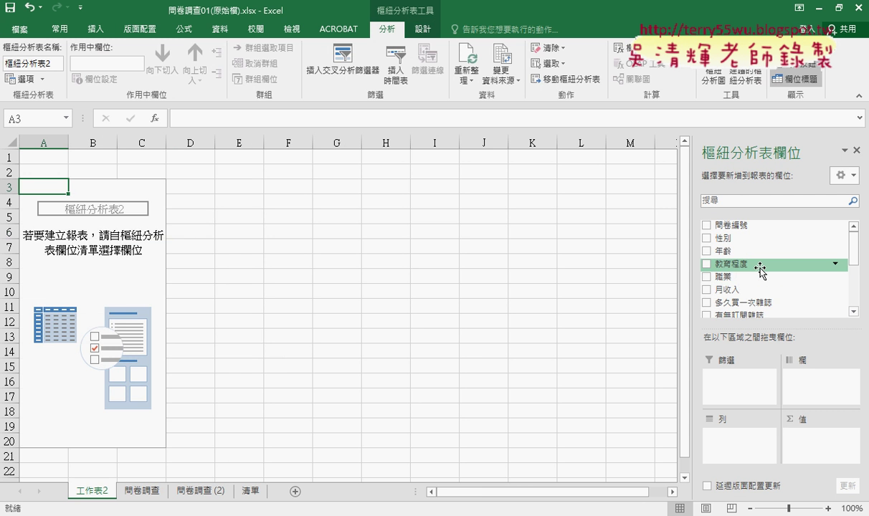
drag(723, 237, 724, 433)
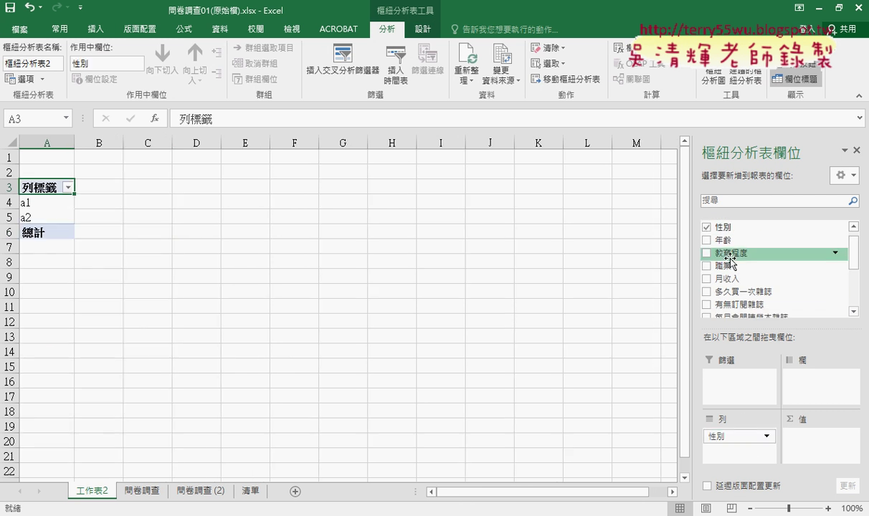
drag(723, 227, 795, 423)
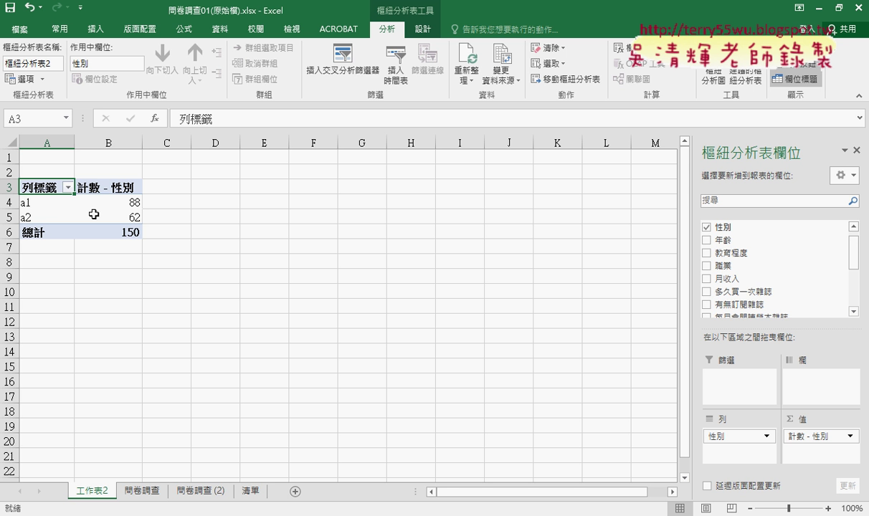
- Check the a1 row (88 vs a2 62) and return to the decoded 問卷調查 (2) sheet
mouse_move(94, 214)
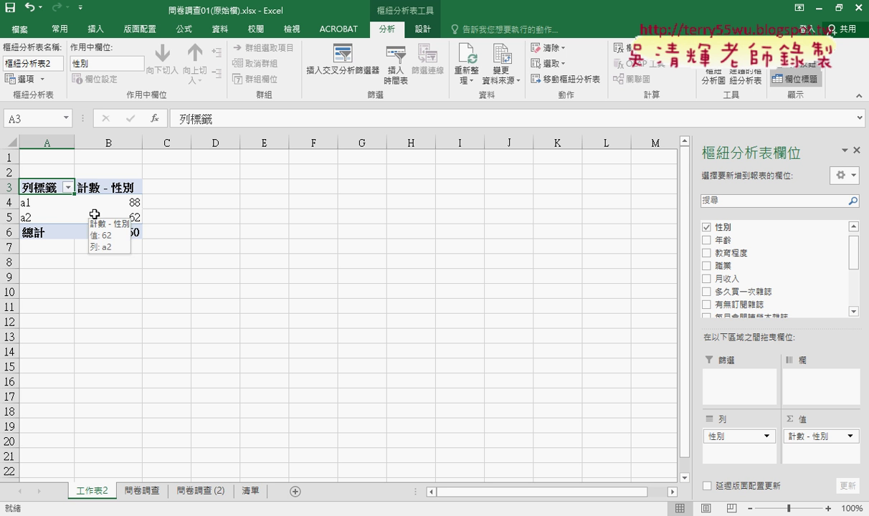
click(55, 199)
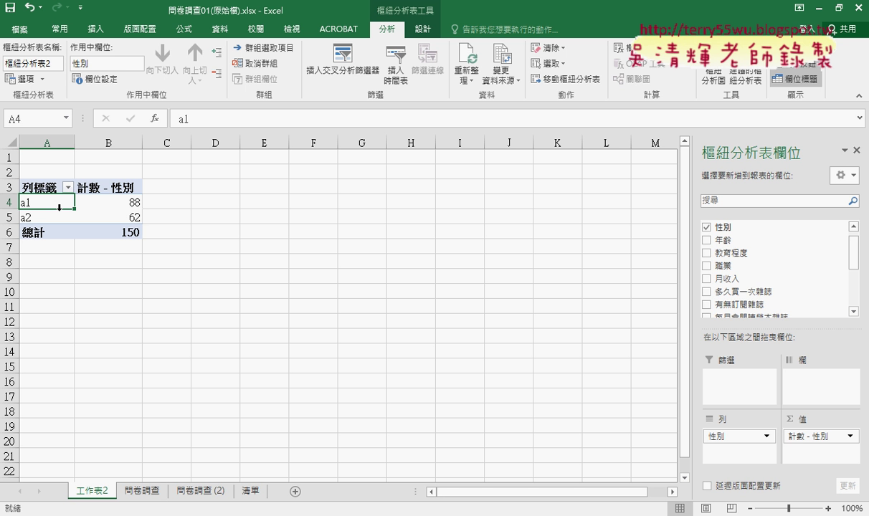
click(200, 491)
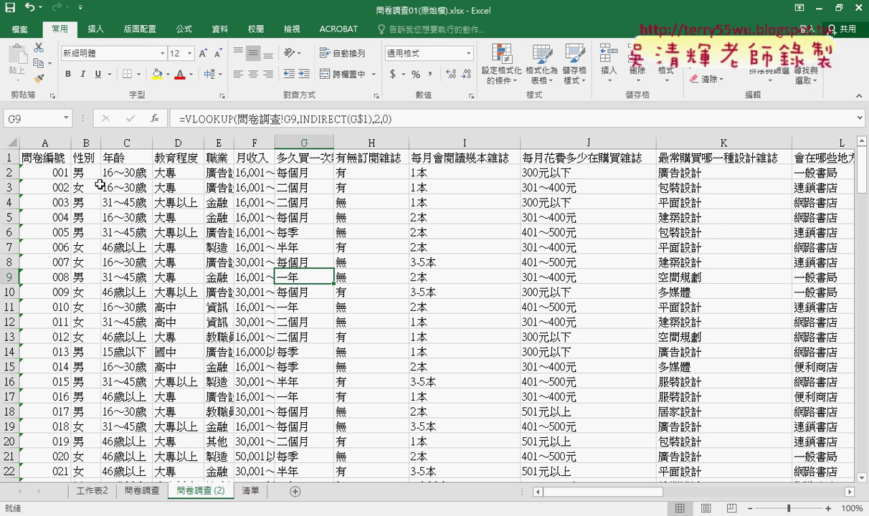
click(82, 172)
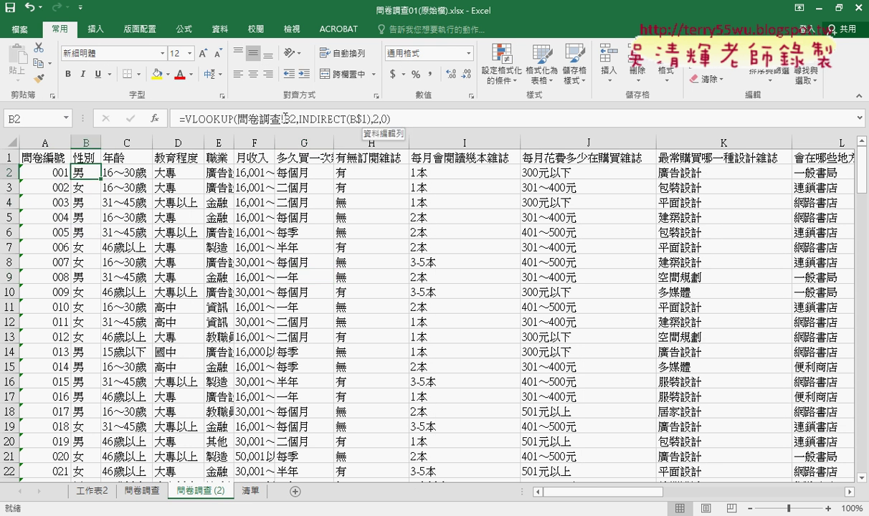
click(246, 117)
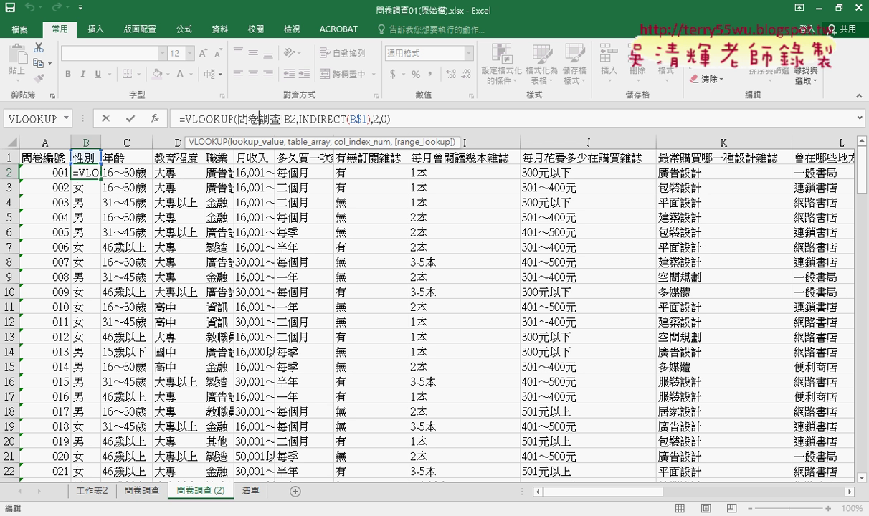
mouse_move(163, 514)
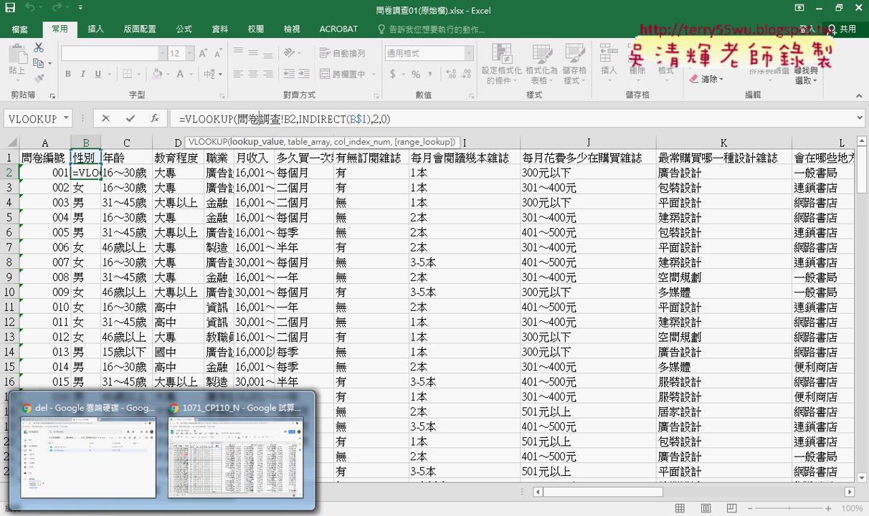
click(489, 256)
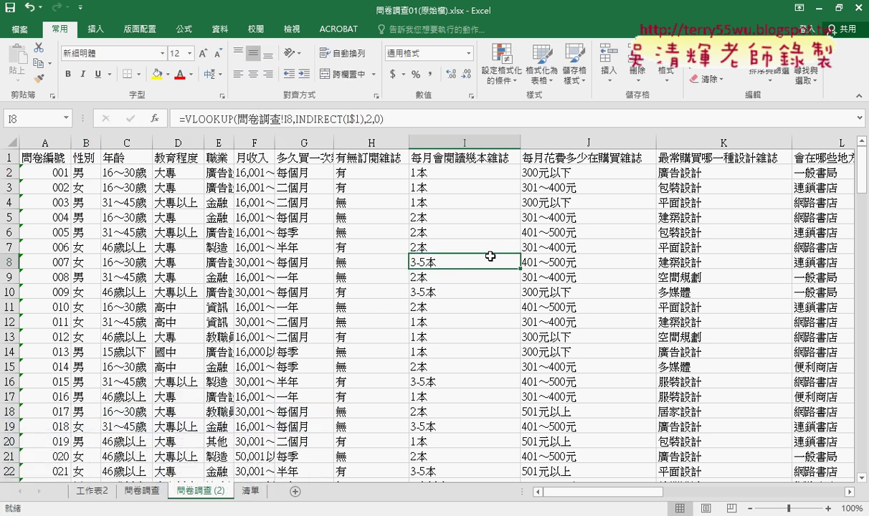